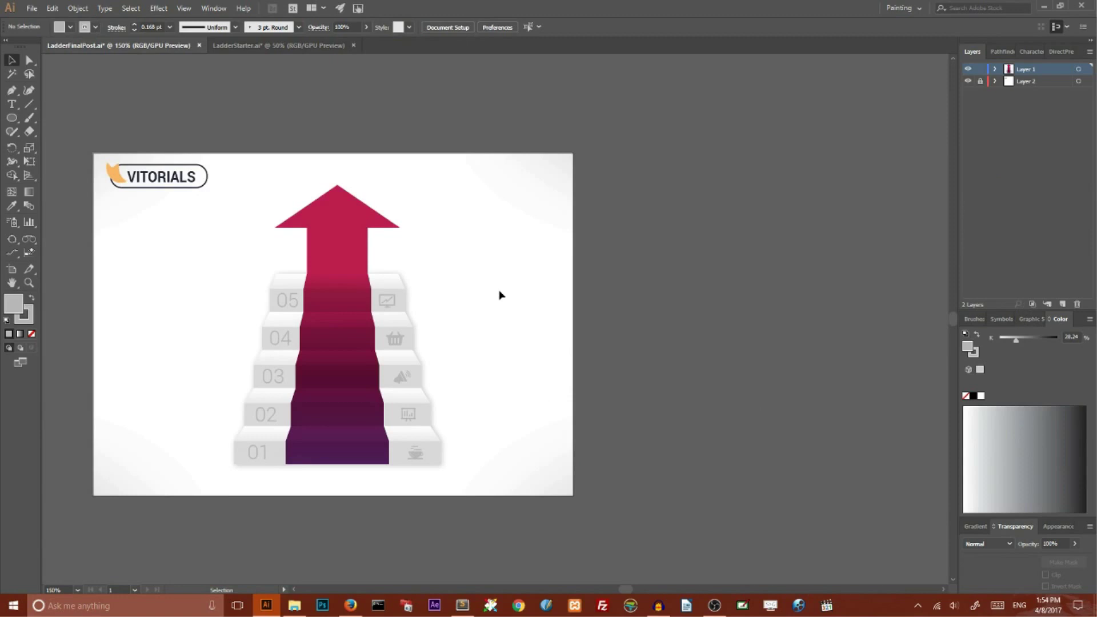
Inspect the finished stairs artwork and its step 04 basket icon, comparing it with LadderStarter
drag(209, 233, 440, 457)
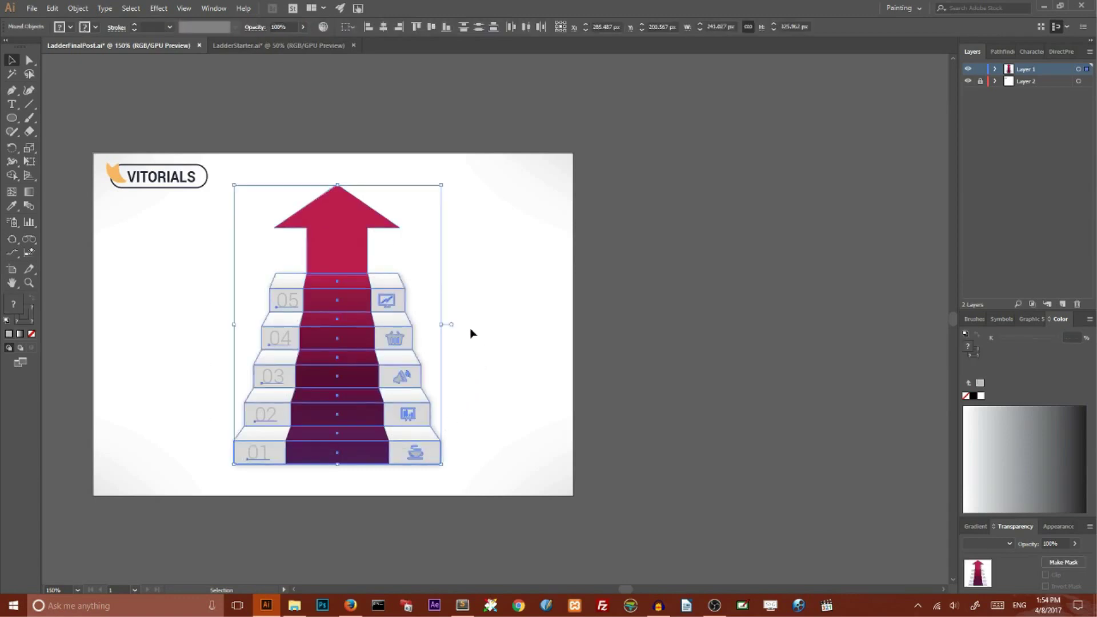
click(467, 310)
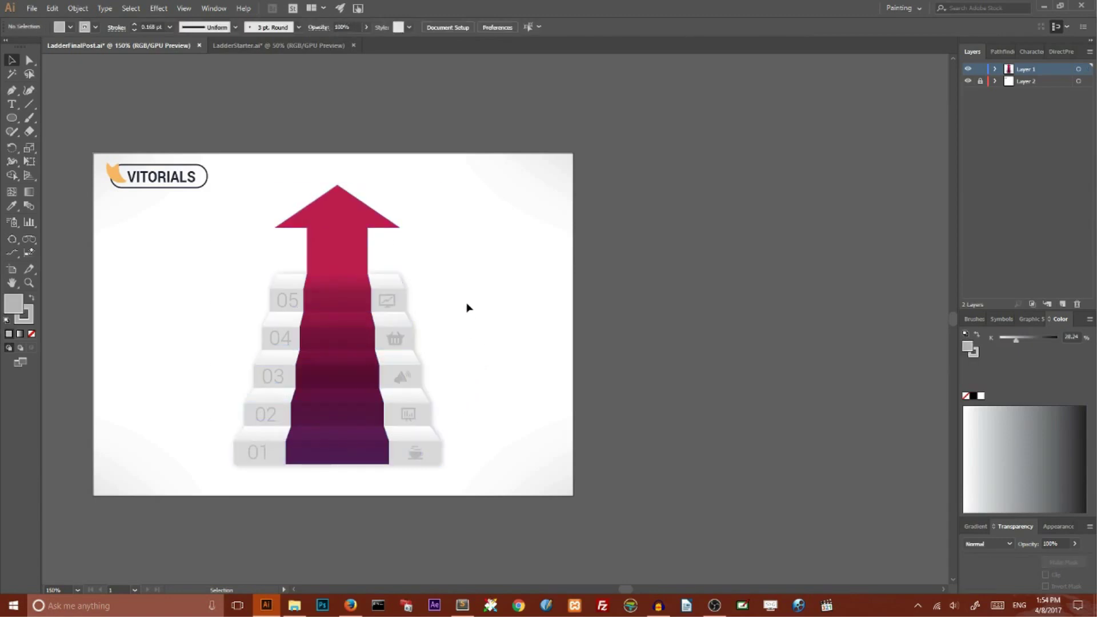
click(395, 340)
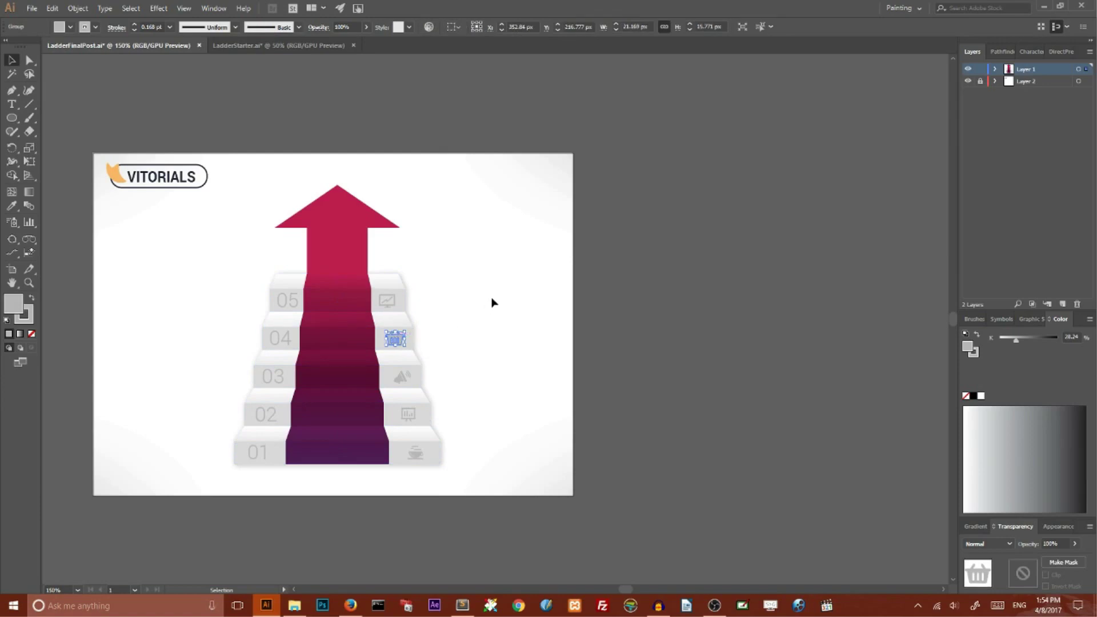
click(242, 48)
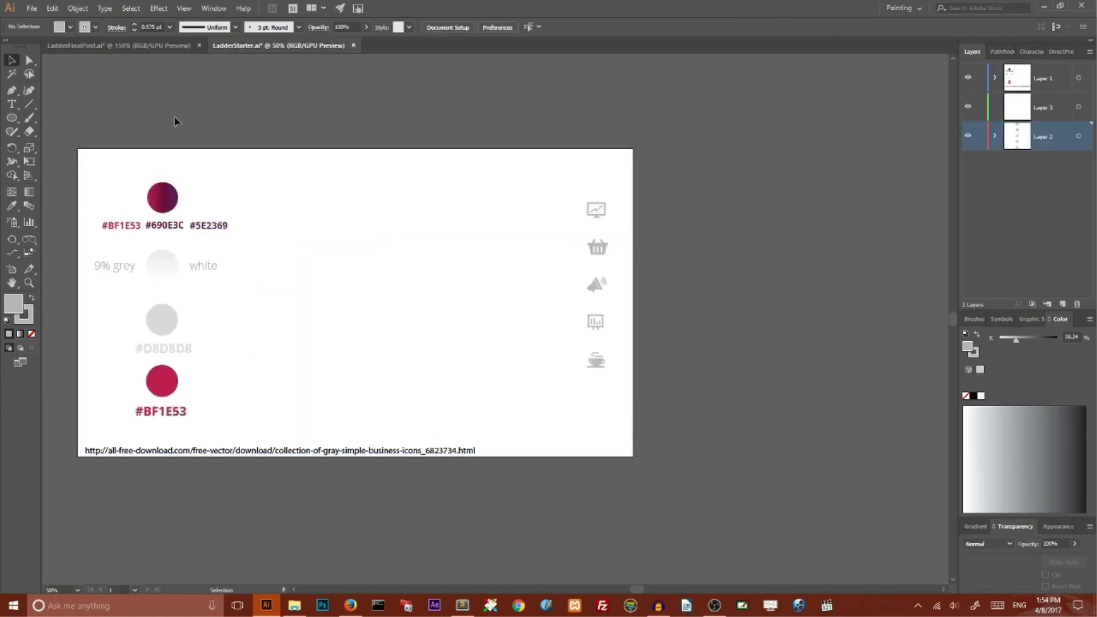
click(148, 45)
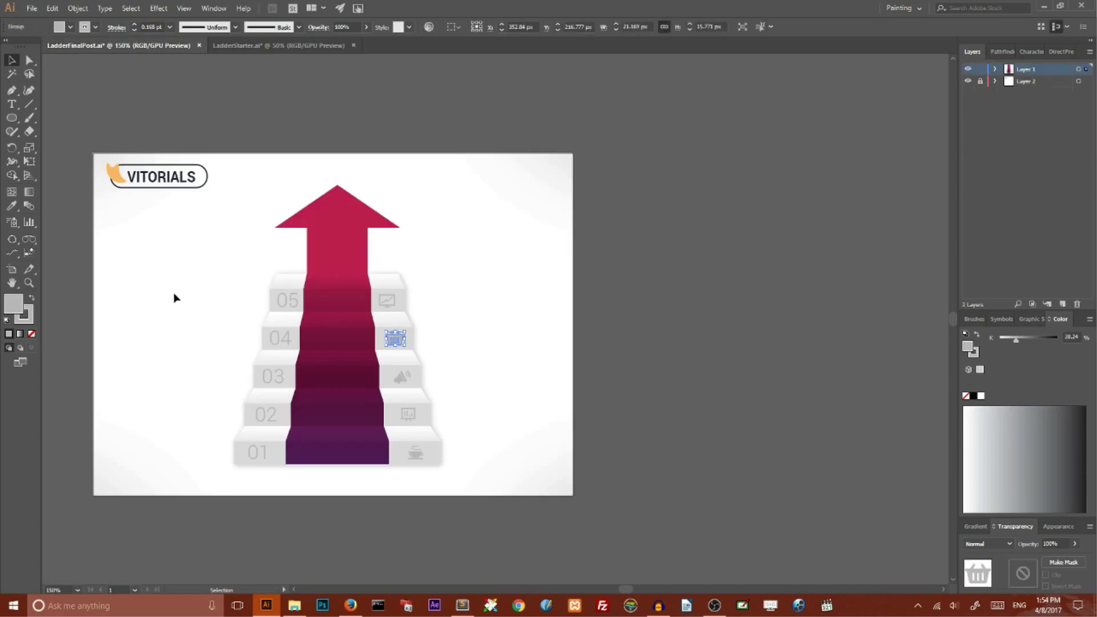
Select the stairs, preview the 1120 x 980 px new-document preset, close it, and switch to LadderStarter.ai
drag(170, 222, 473, 497)
click(32, 8)
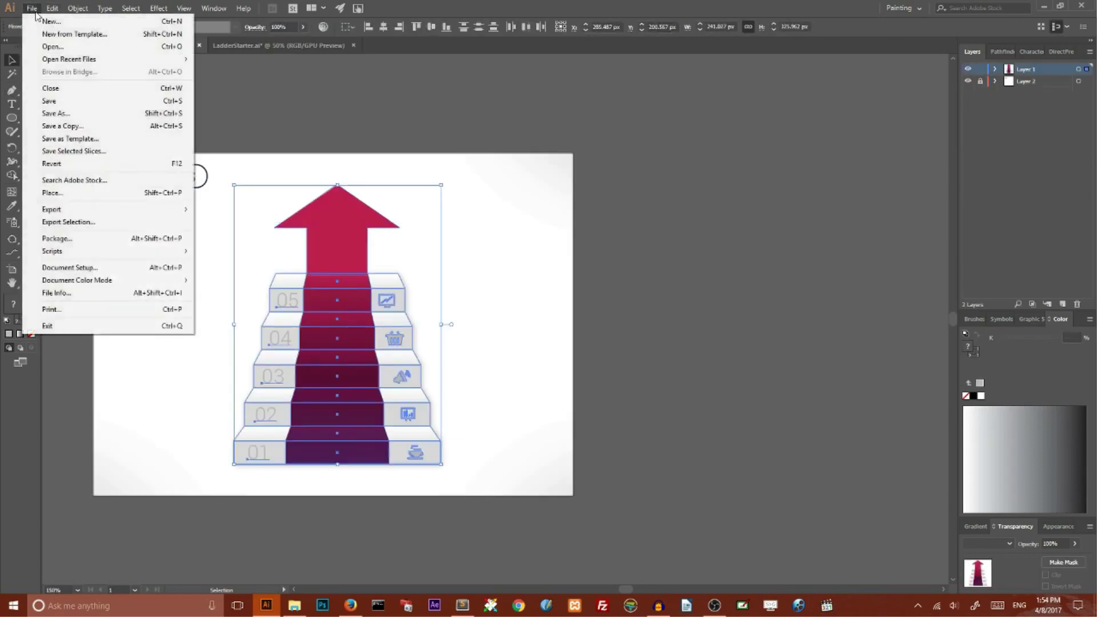
click(45, 22)
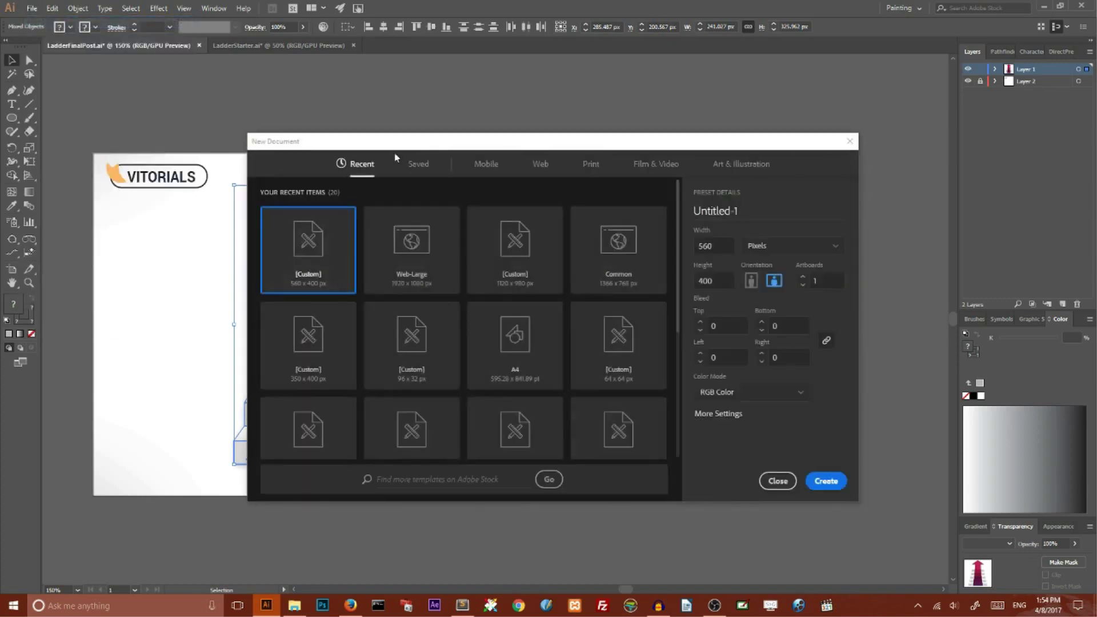
click(515, 243)
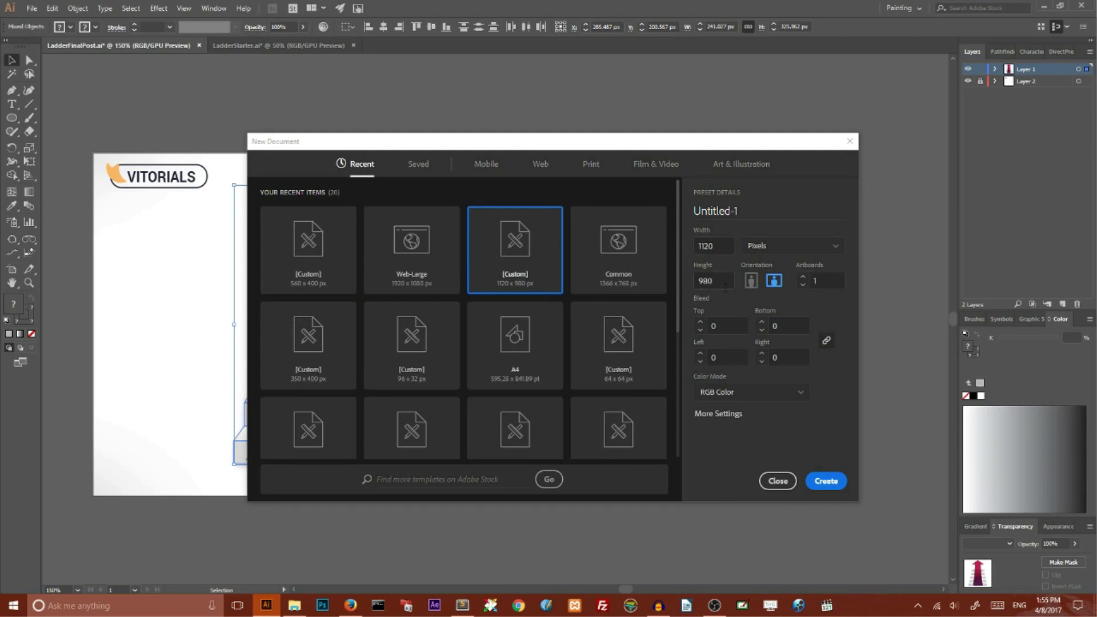
click(778, 481)
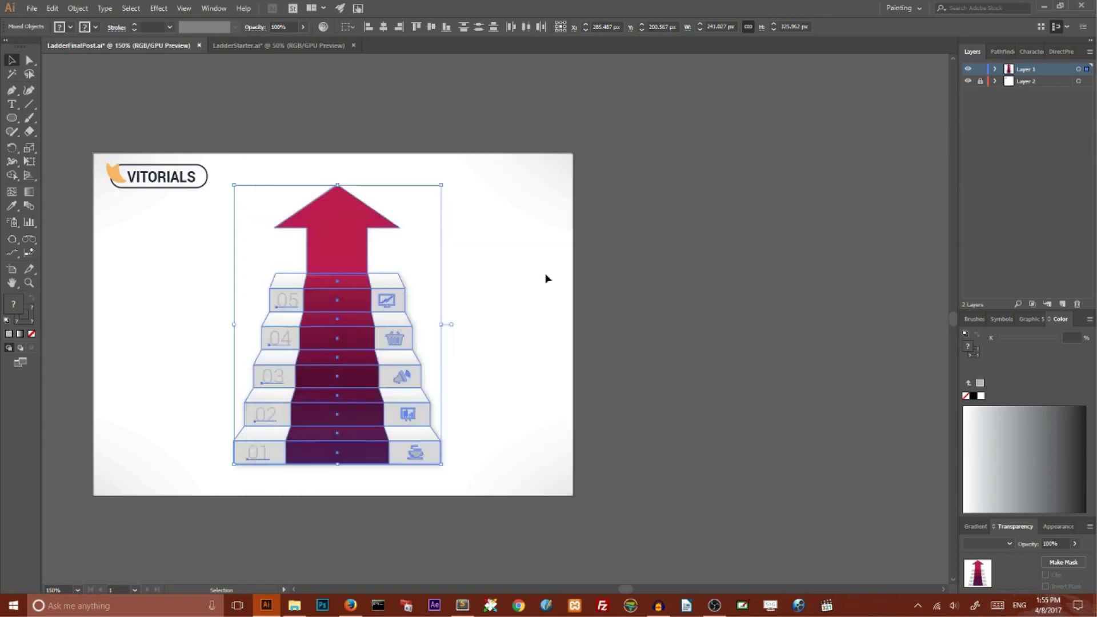
click(233, 45)
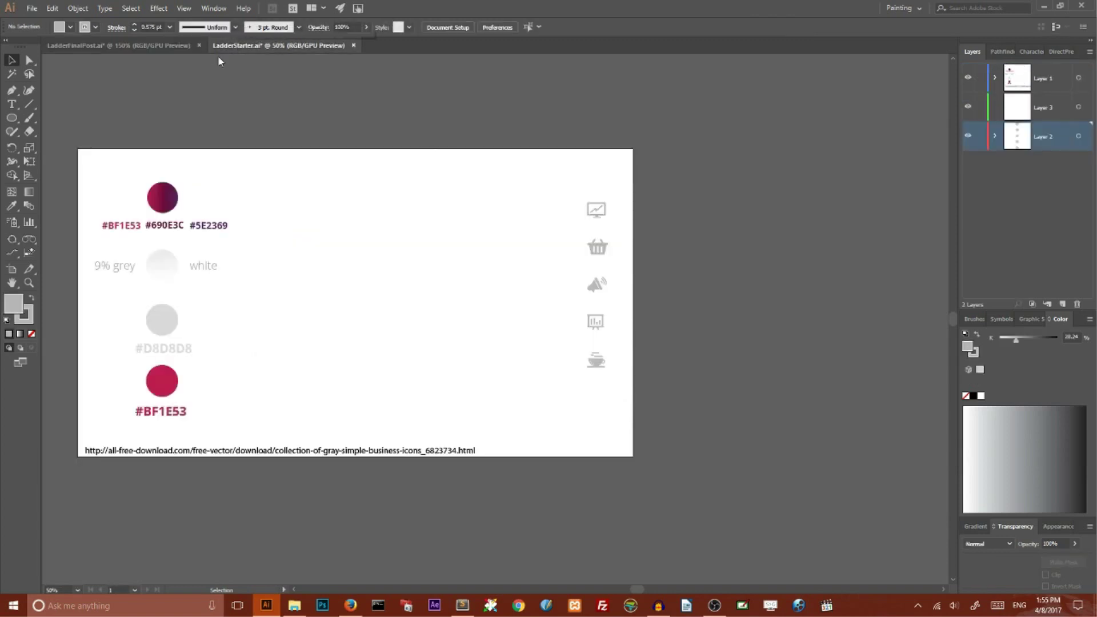
Draw a 716 × 80 px rectangle near the artboard bottom and fill it with #D8D8D8 grey
drag(12, 118, 67, 117)
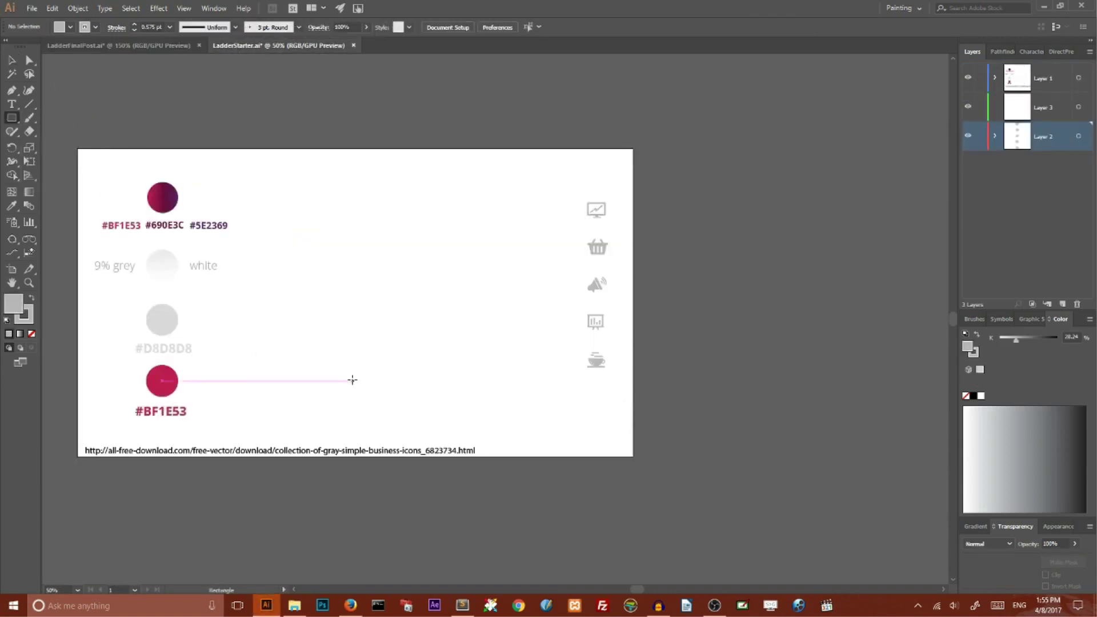
click(349, 342)
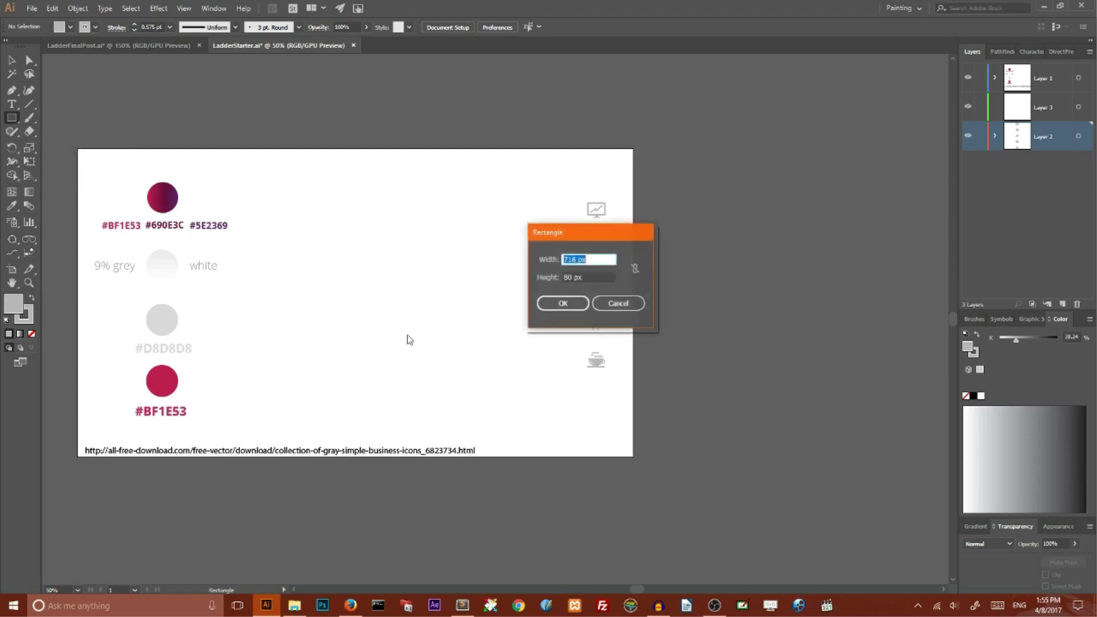
click(589, 260)
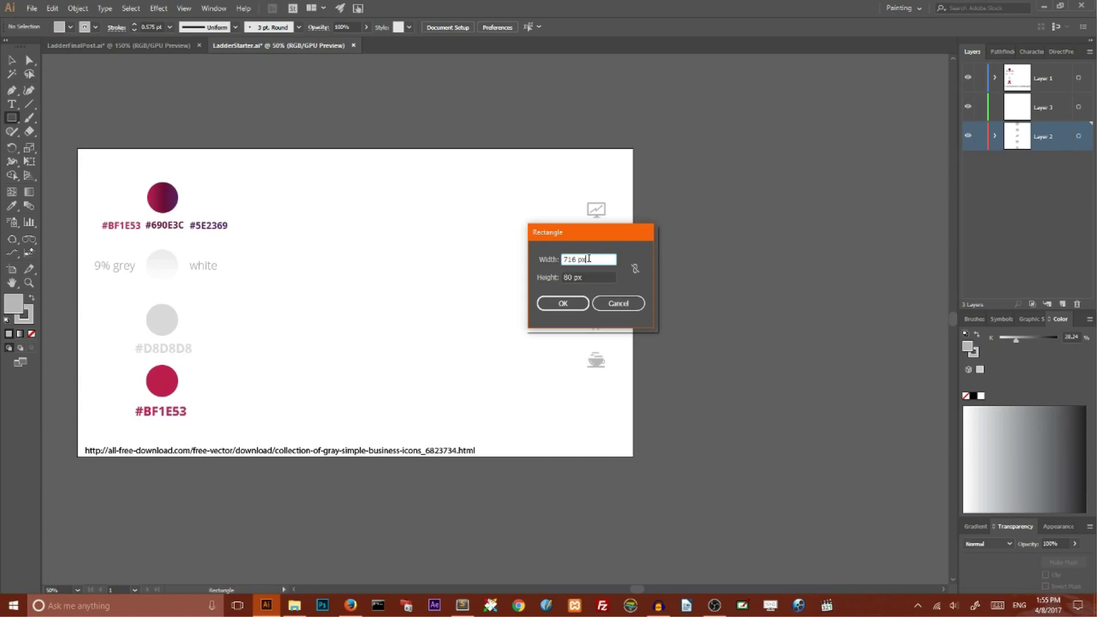
click(563, 304)
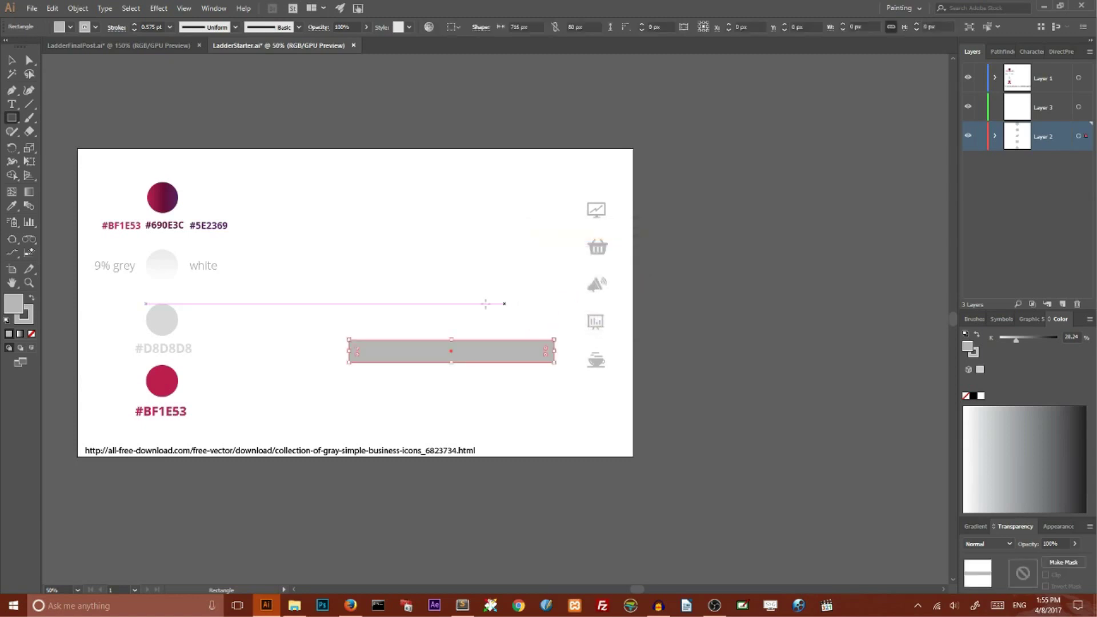
key(v)
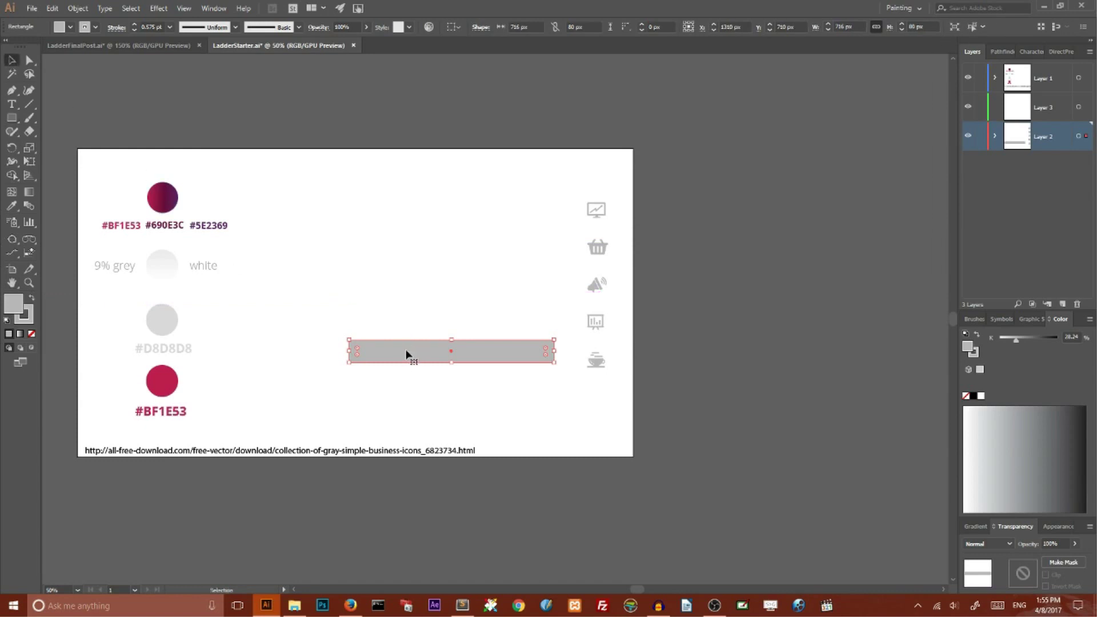
drag(394, 349, 325, 411)
click(11, 206)
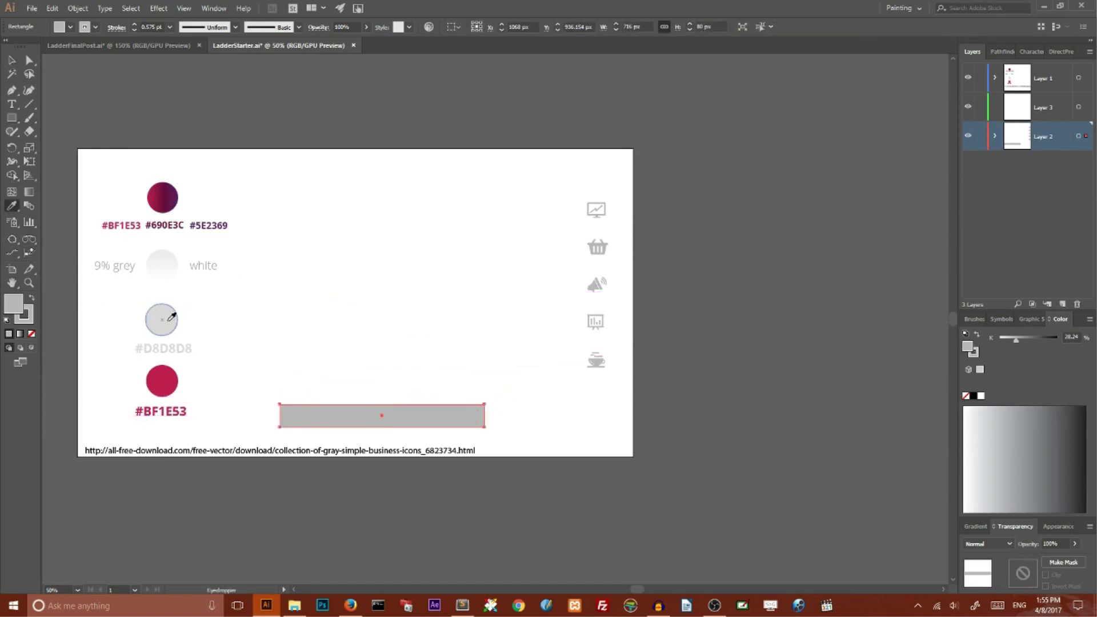
click(162, 320)
Copy the grey rectangle with a Move of Horizontal 0 and Vertical -80 px
click(11, 63)
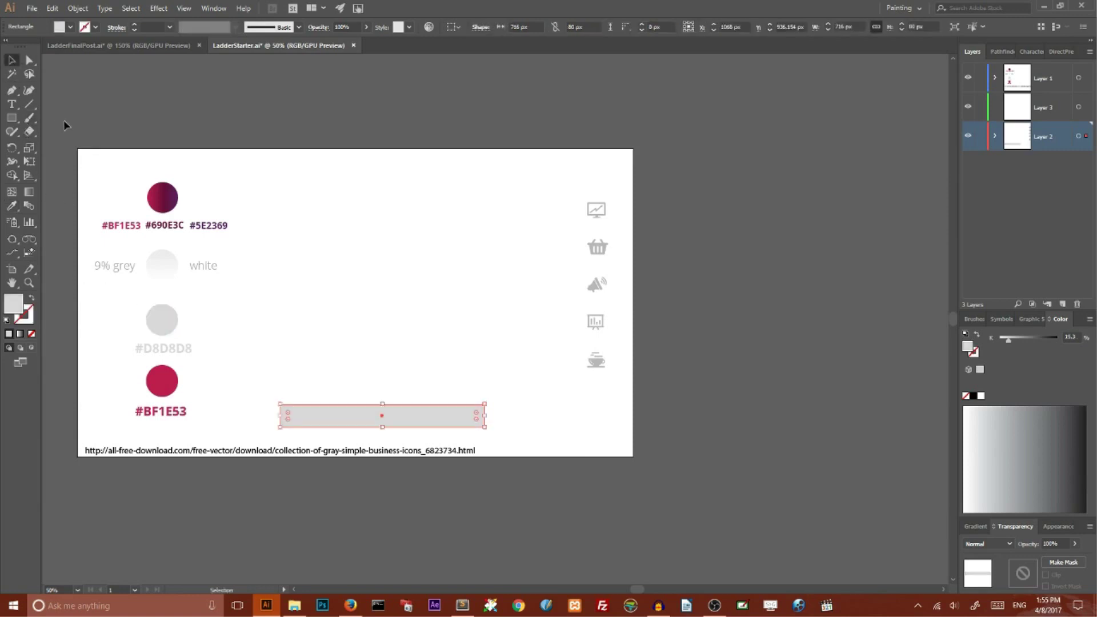
double_click(11, 61)
drag(717, 211, 693, 211)
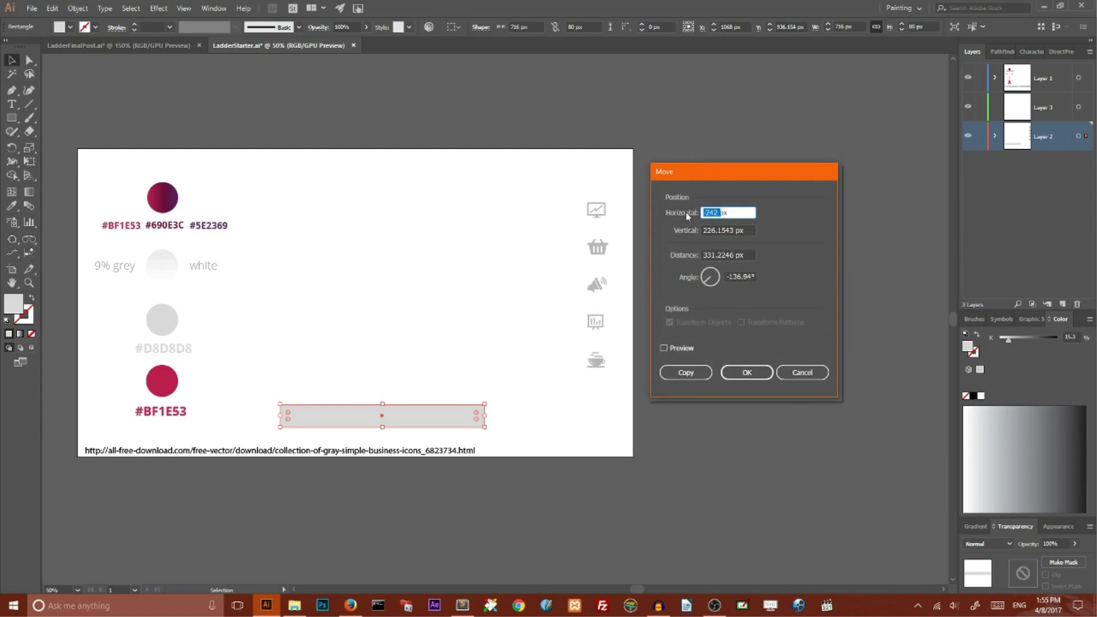
key(BackSpace)
key(Tab)
text(-)
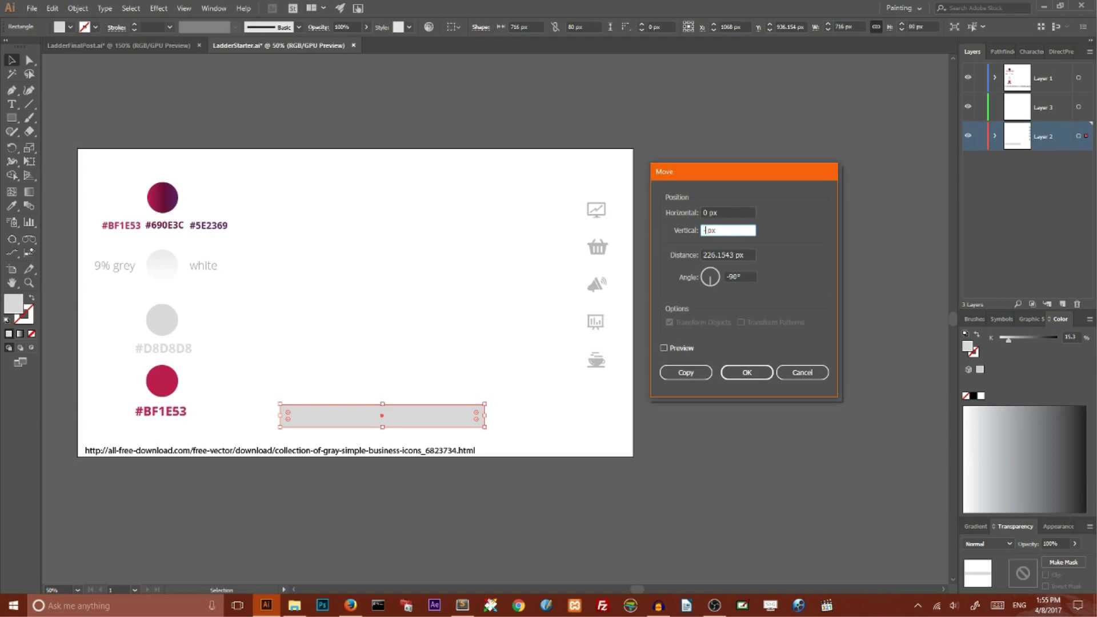
text(80)
click(685, 372)
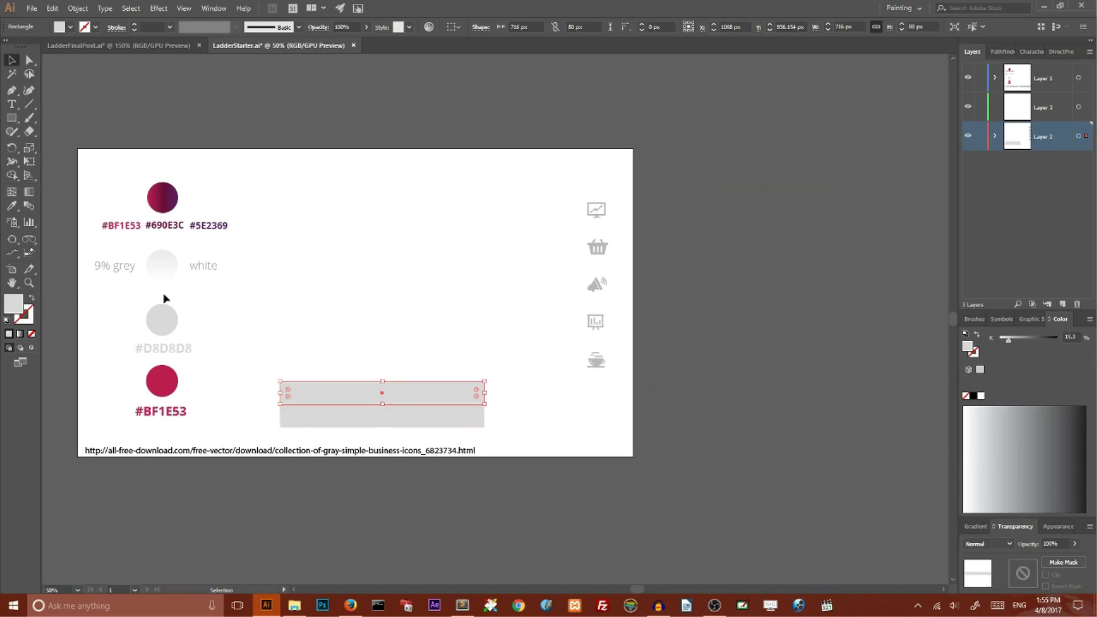
Fill the top rectangle with the white-to-9% grey gradient sampled from the swatches
key(i)
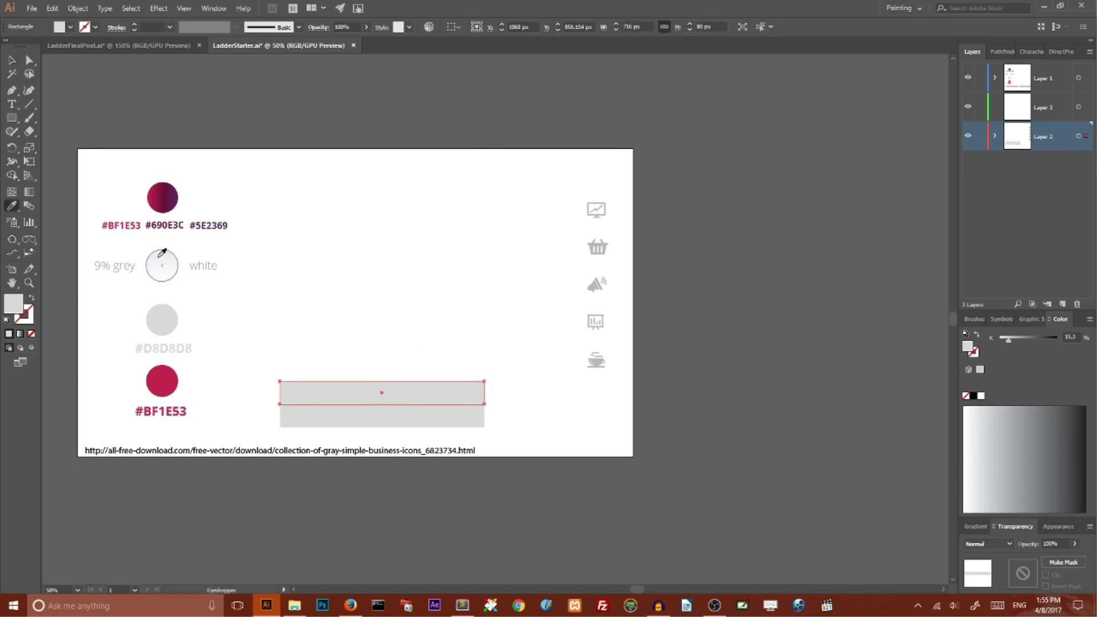
click(160, 256)
key(v)
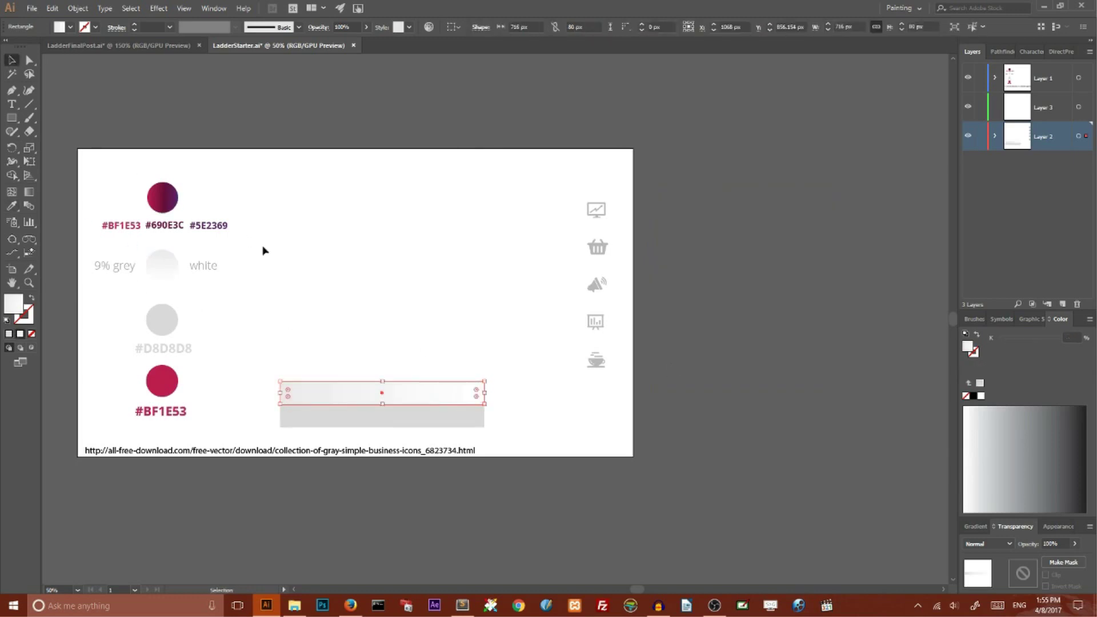
click(204, 270)
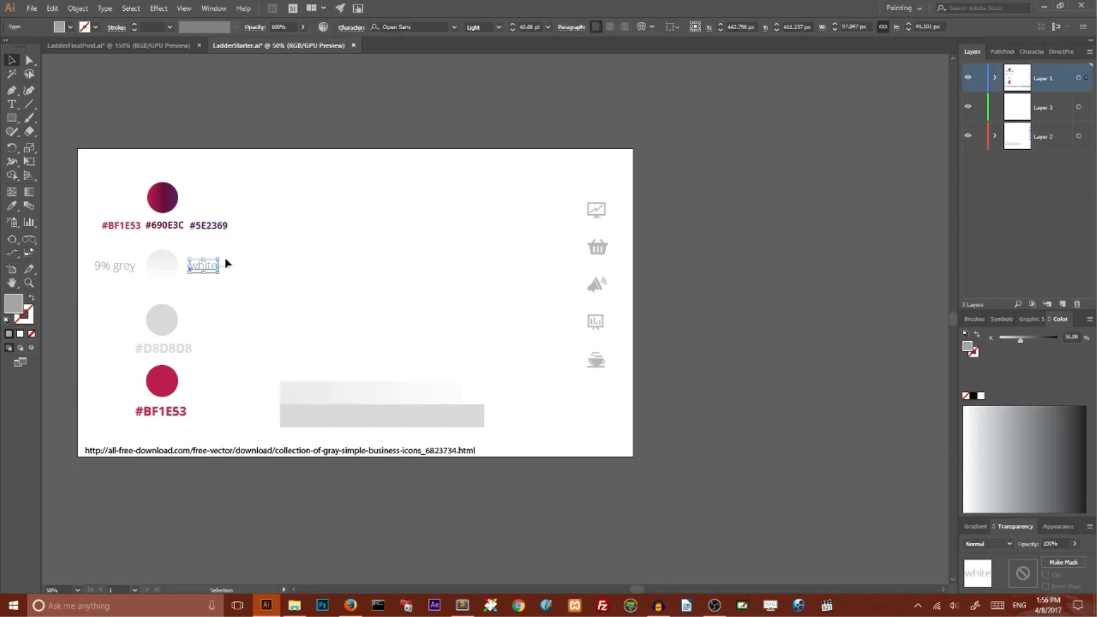
click(120, 275)
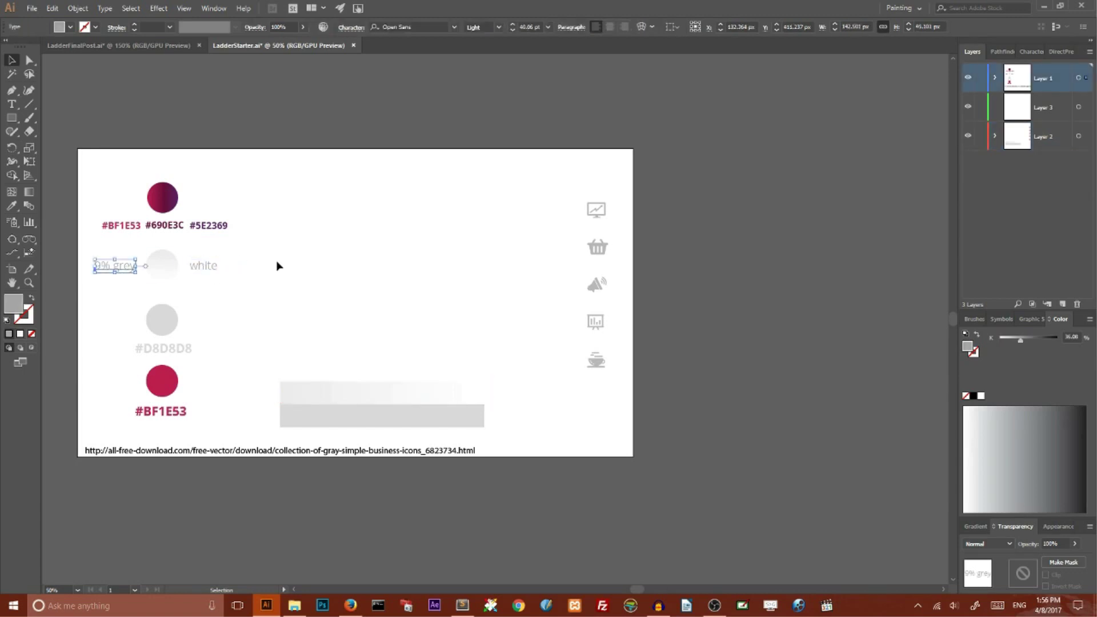
click(323, 394)
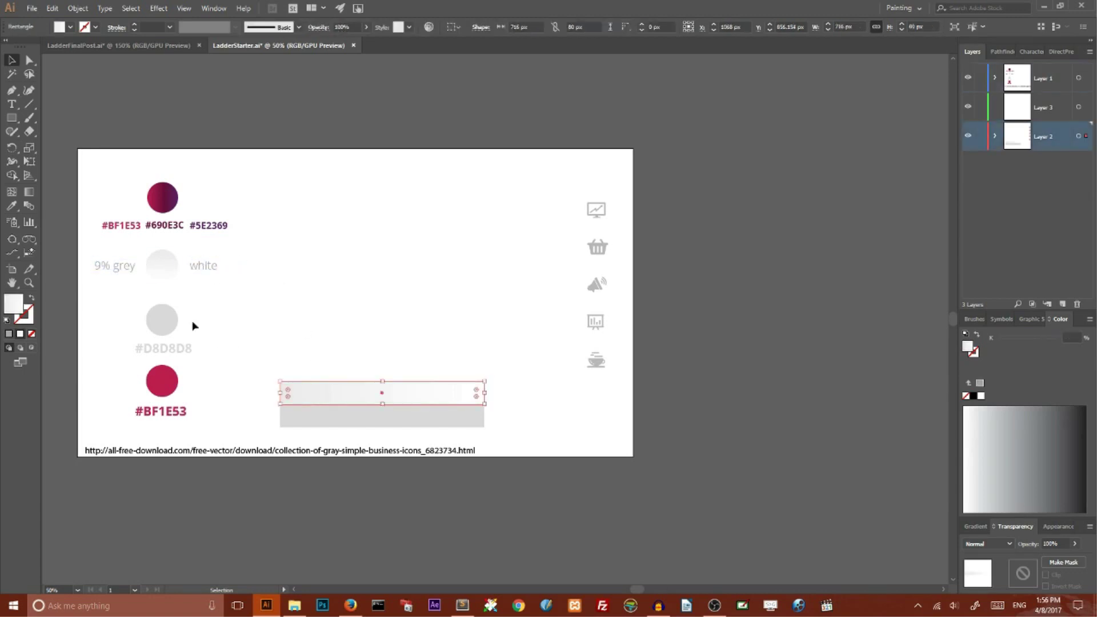
Drag the gradient so it runs vertically from top to bottom across the upper bar
click(29, 194)
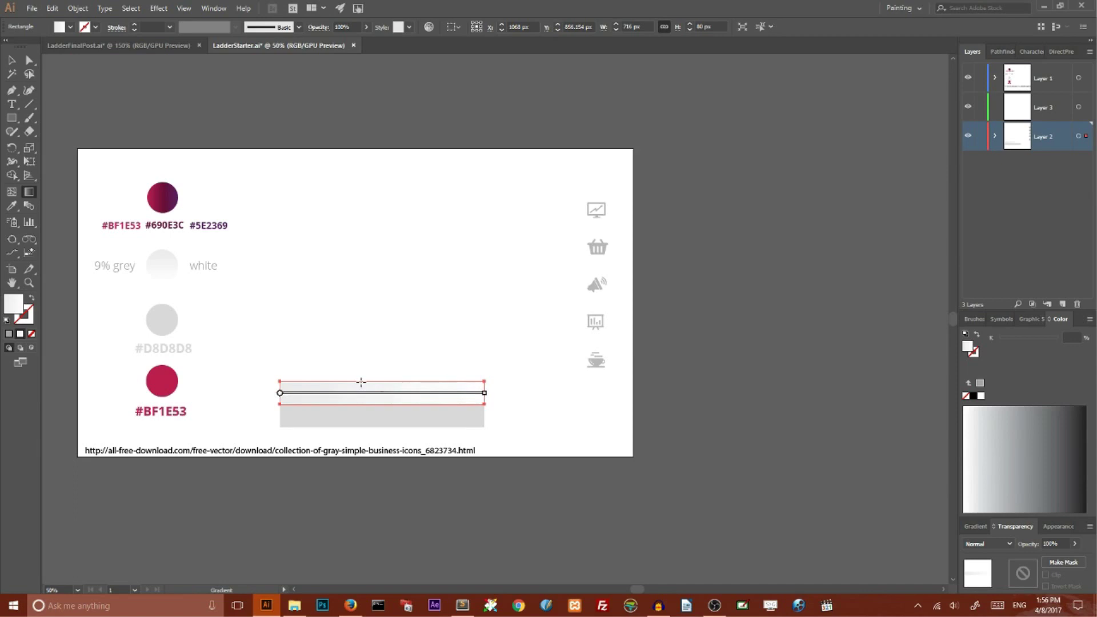
drag(361, 382, 361, 405)
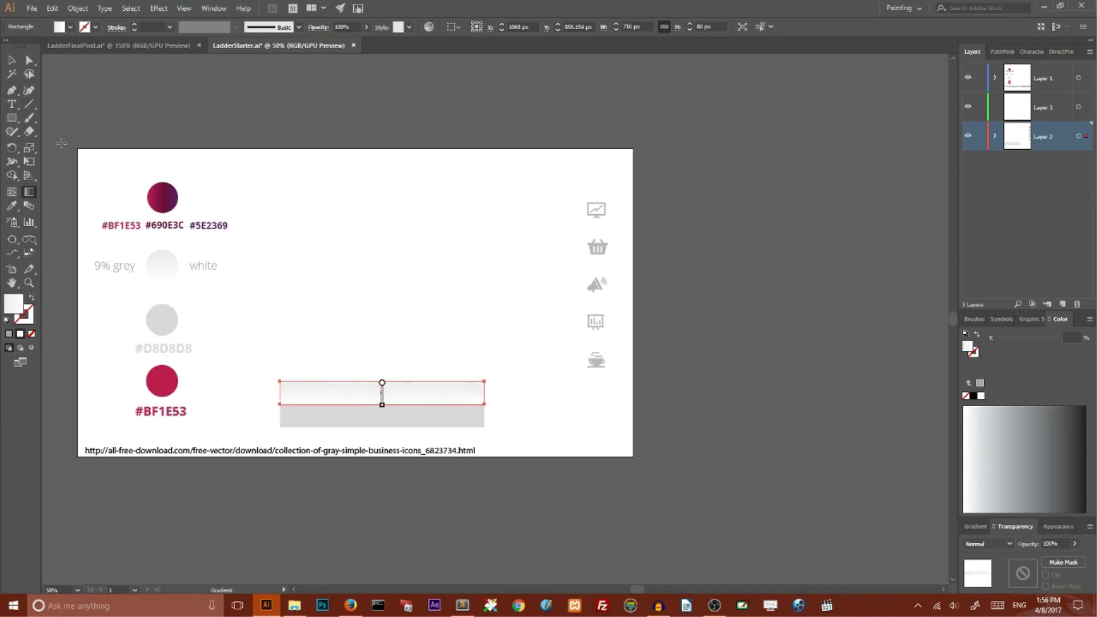
click(11, 60)
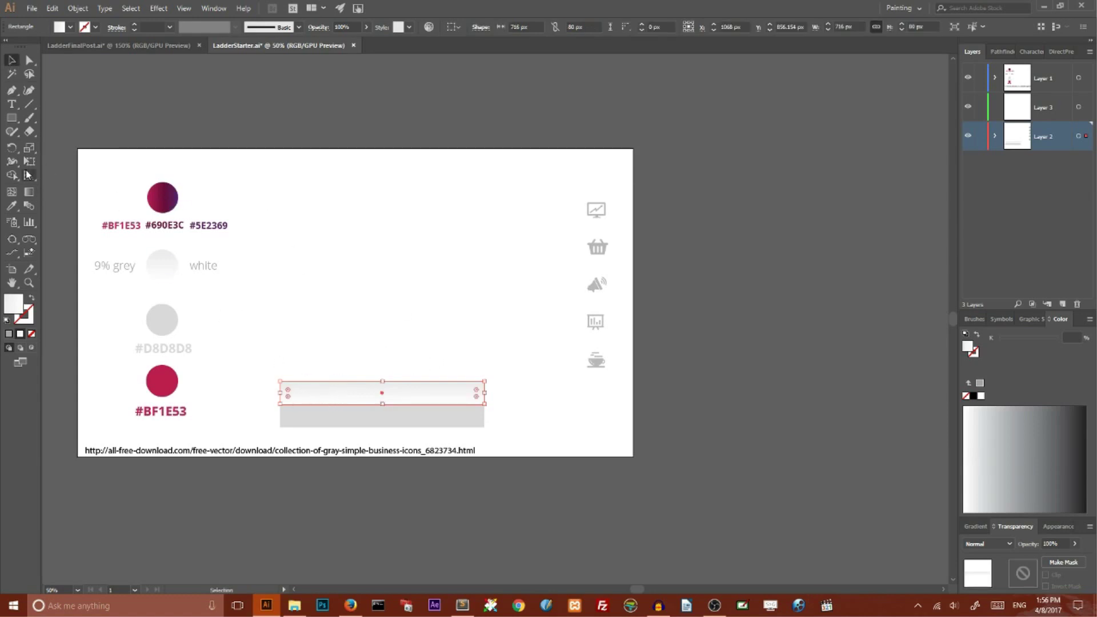
double_click(29, 148)
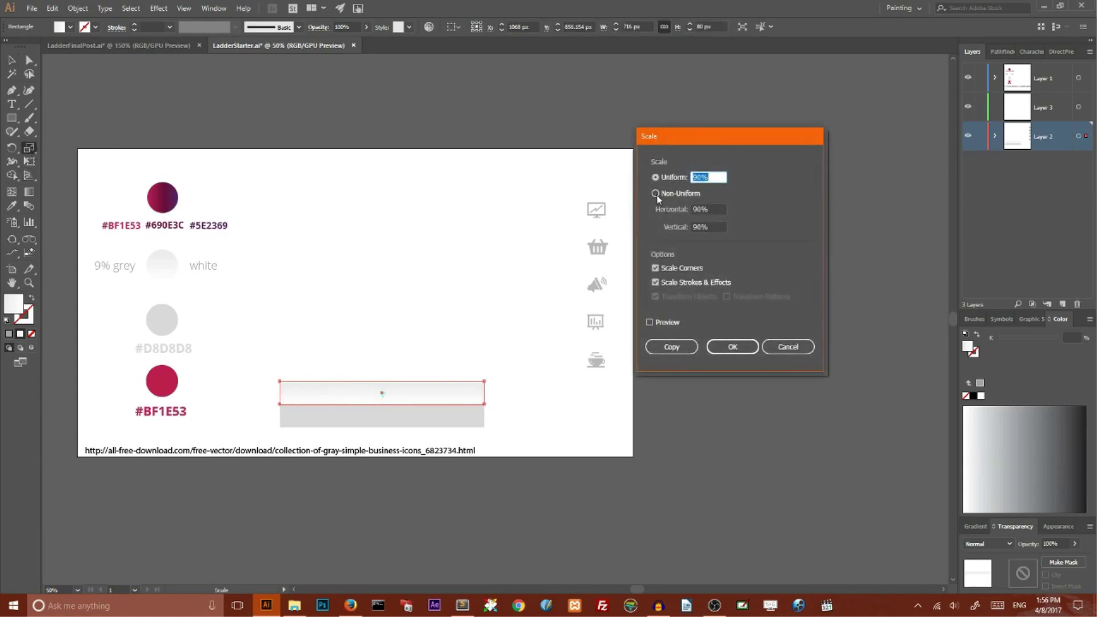
Scale the upper bar non-uniformly to 100% horizontal and 65% vertical
click(657, 194)
click(702, 209)
drag(703, 209, 678, 211)
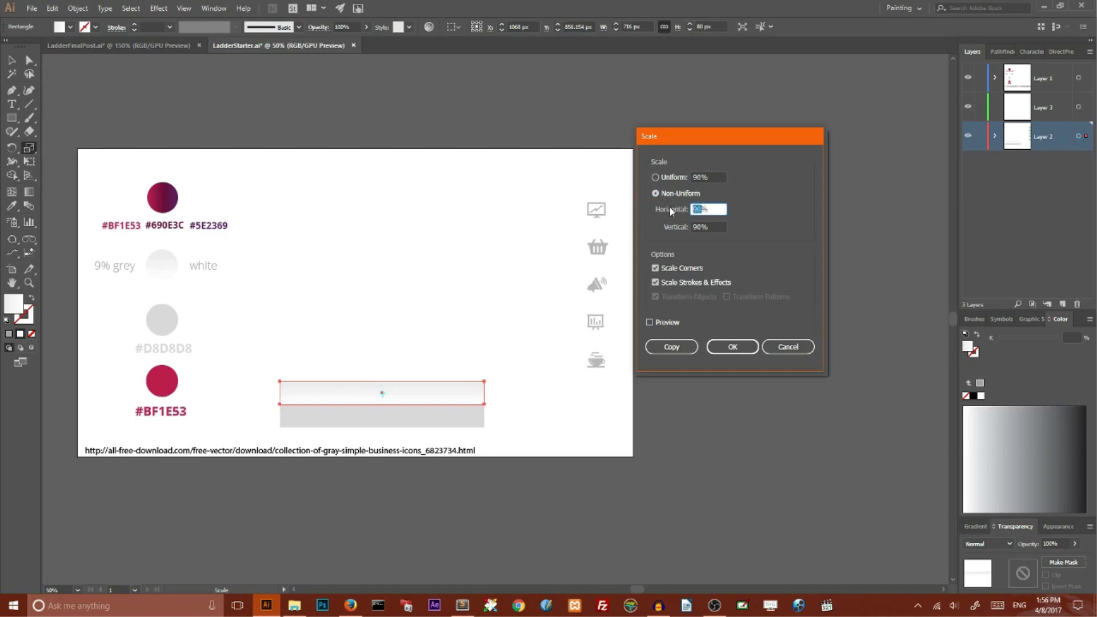
text(100)
drag(703, 227, 681, 228)
key(BackSpace)
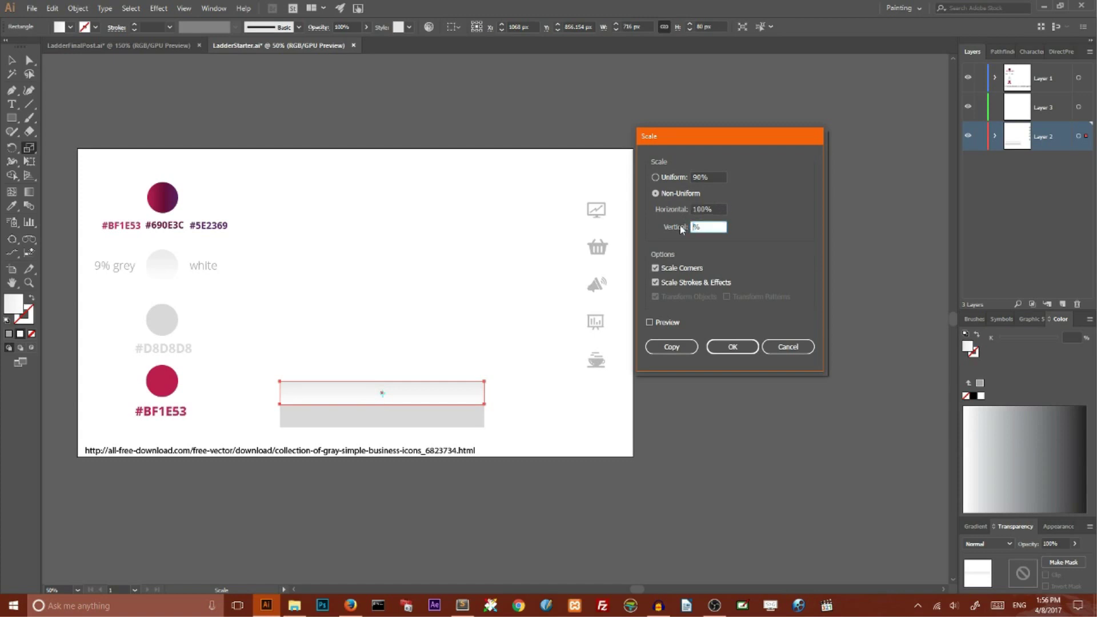
text(65)
click(729, 347)
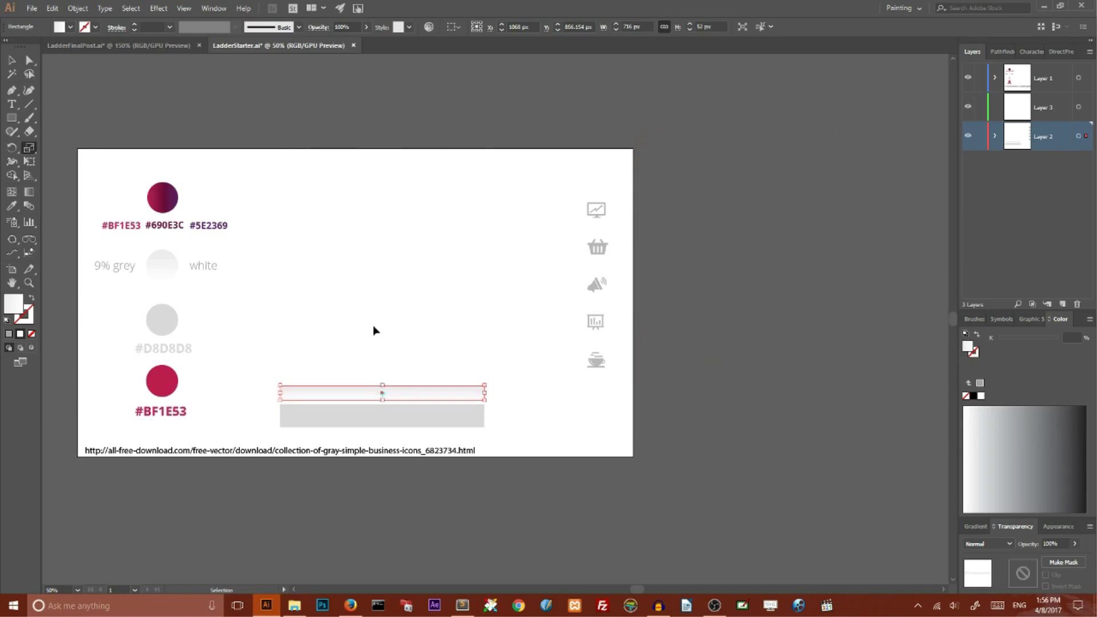
key(ctrl+y)
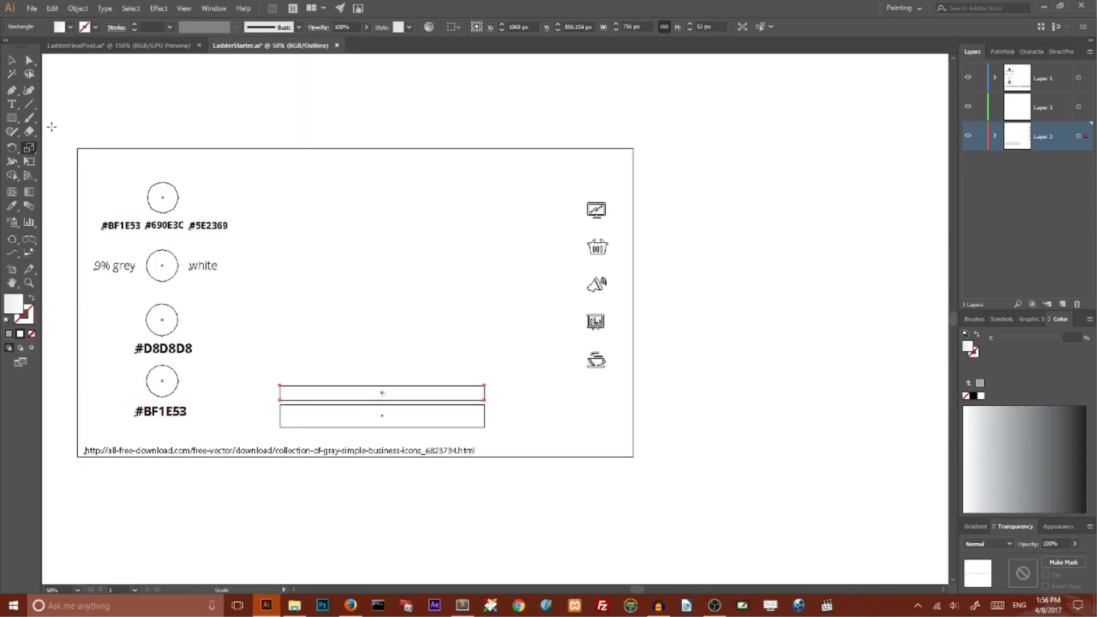
In Outline view, nudge the squashed strip down three times until it rests flush on the grey bar
click(11, 60)
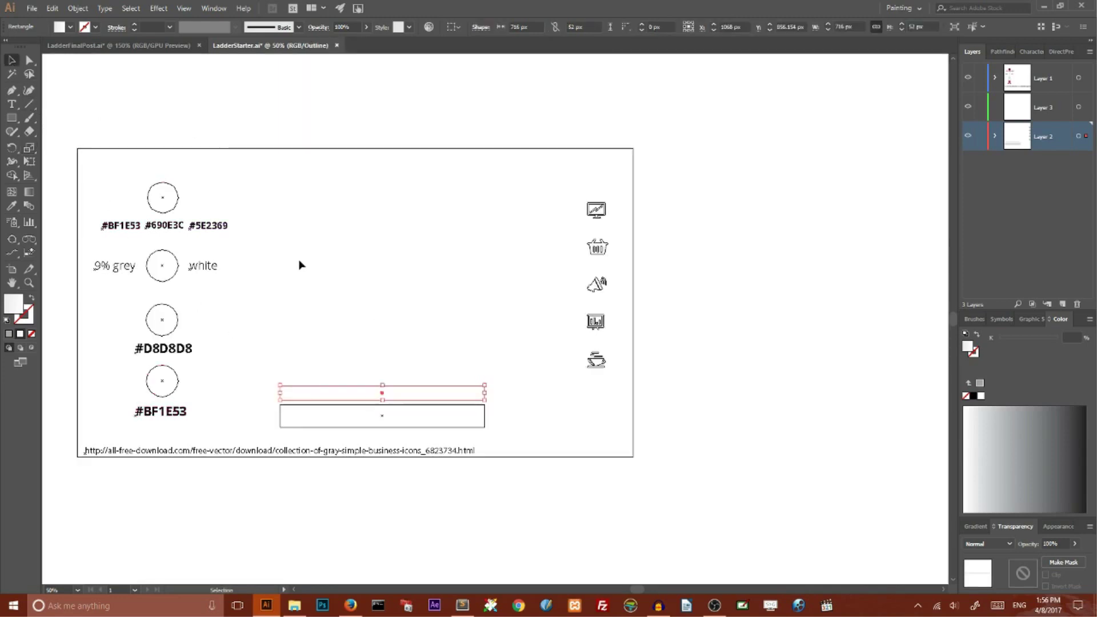
key(Down)
key(Down)
key(Down)
key(Down)
key(Down)
key(Down)
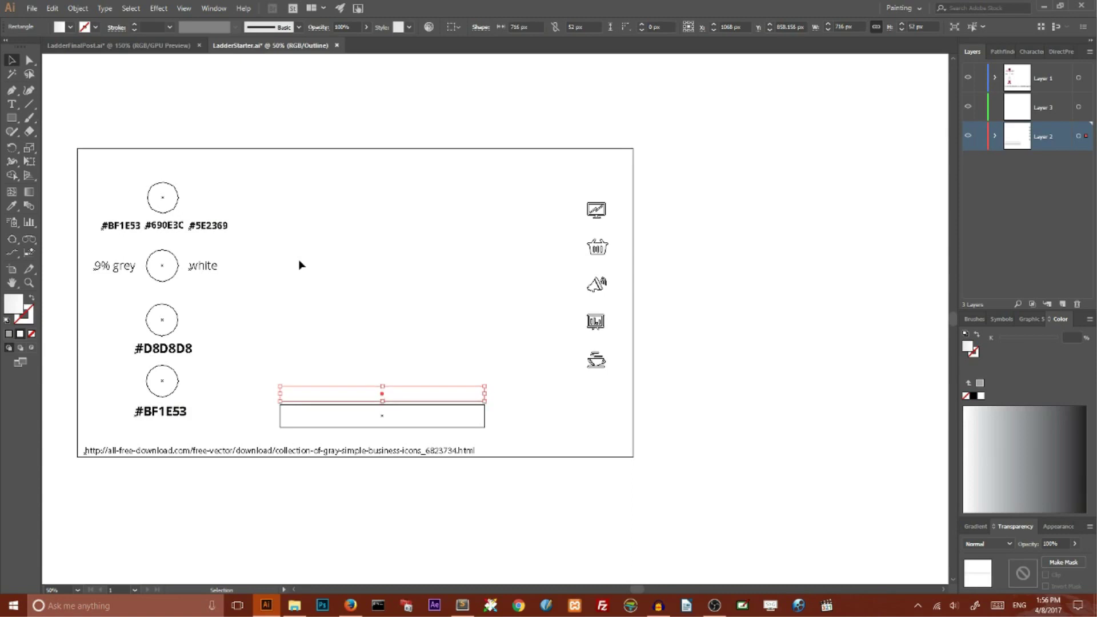
key(Down)
key(Down)
key(Down)
key(Down)
key(Down)
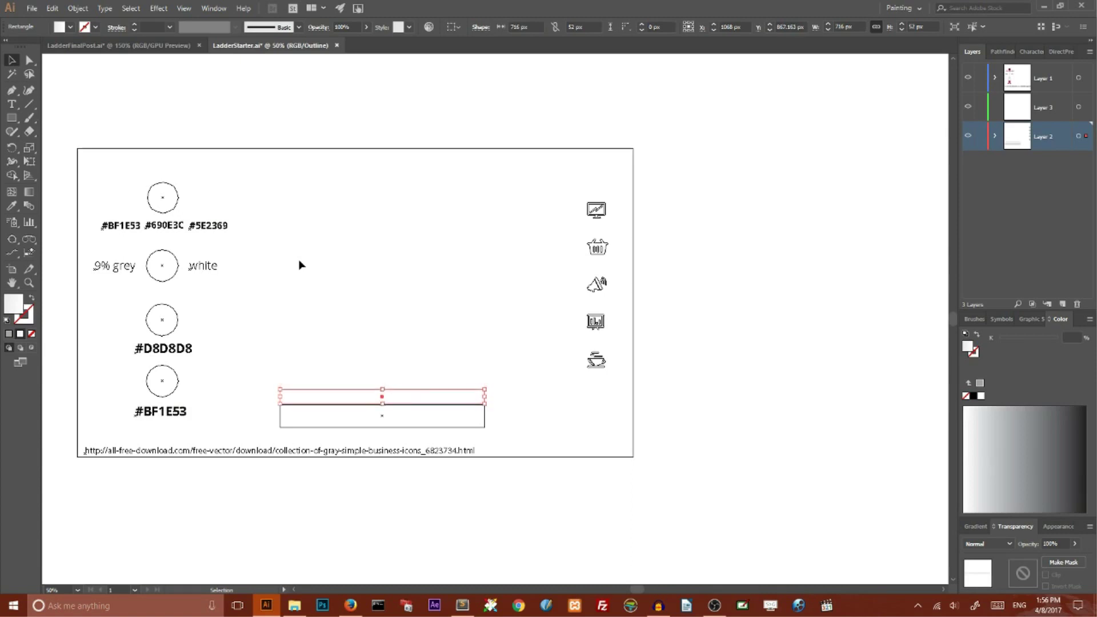
key(Down)
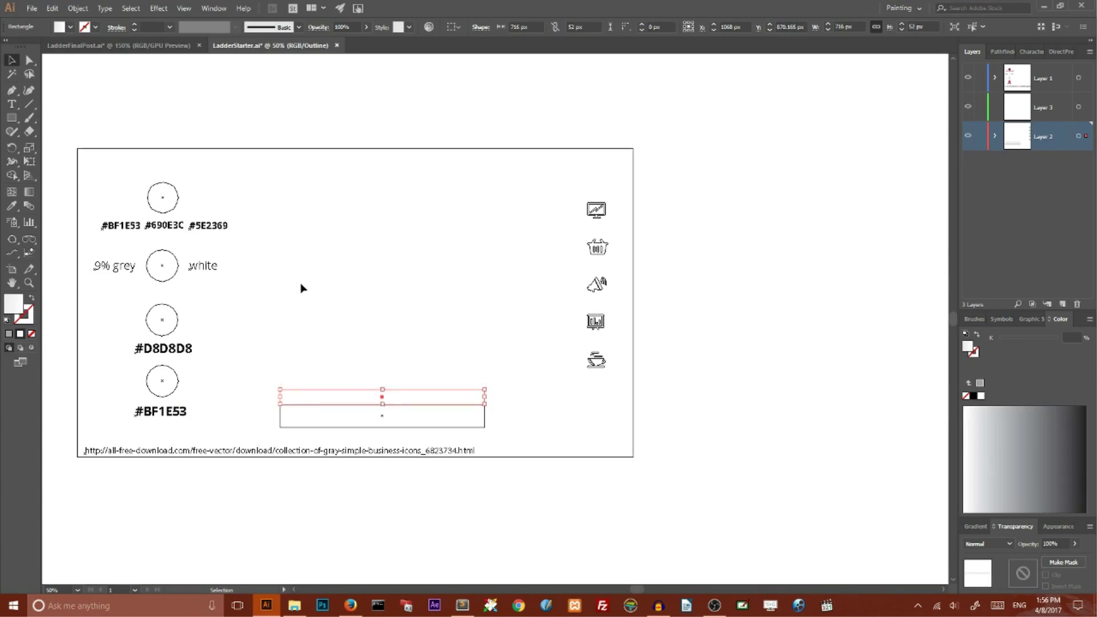
click(302, 288)
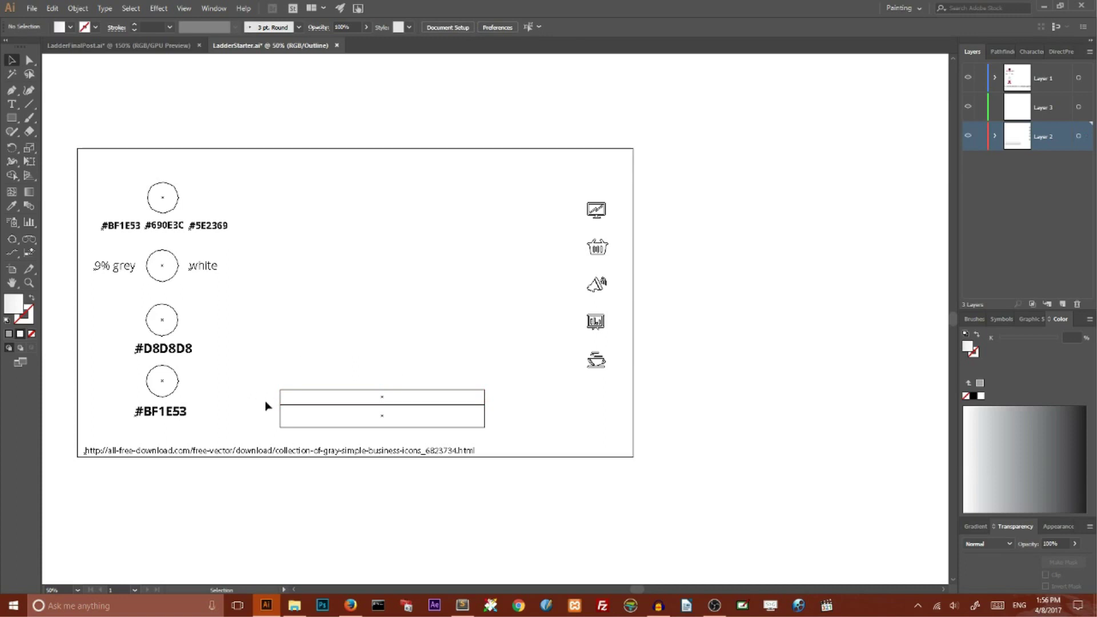
drag(257, 393, 294, 417)
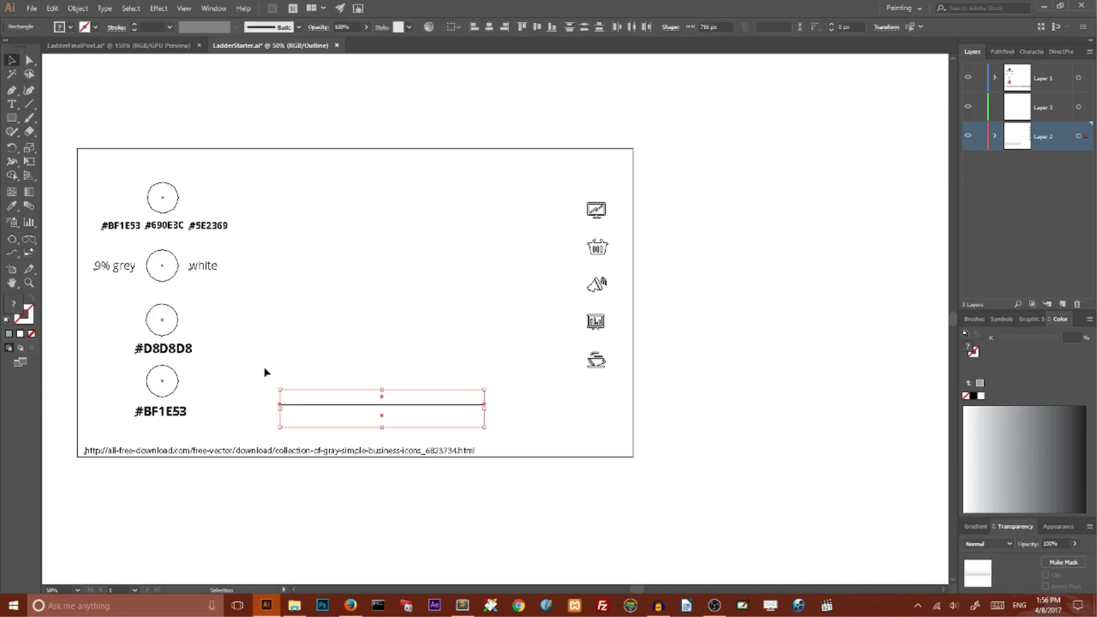
key(a)
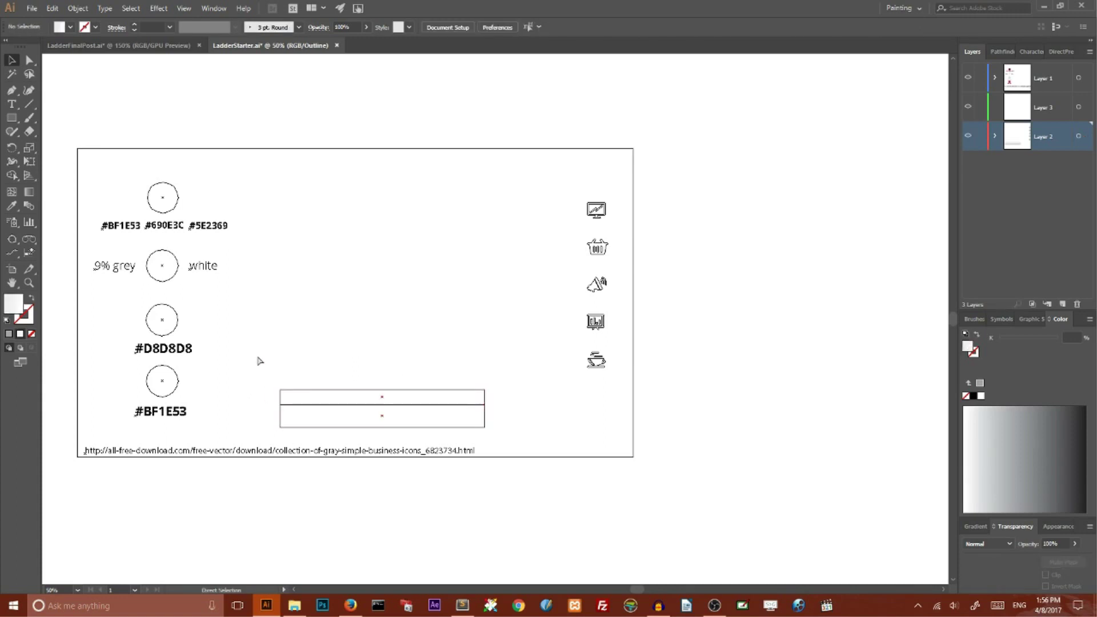
key(ctrl+y)
key(v)
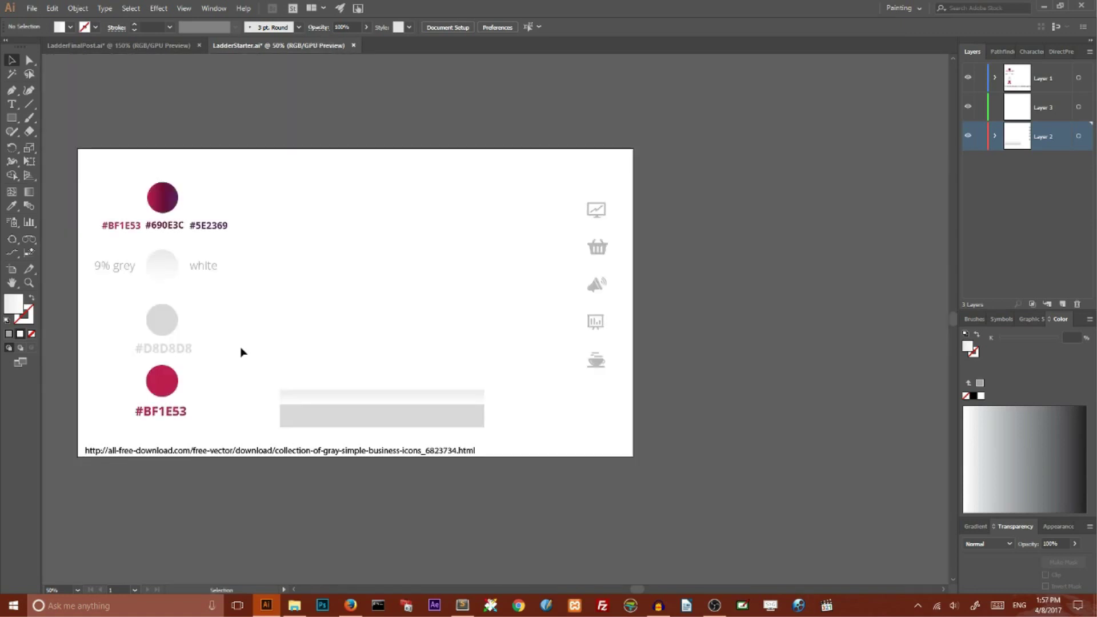
Scale the strip's two top anchor points uniformly to 90% to taper it into a trapezoid
click(29, 60)
click(280, 391)
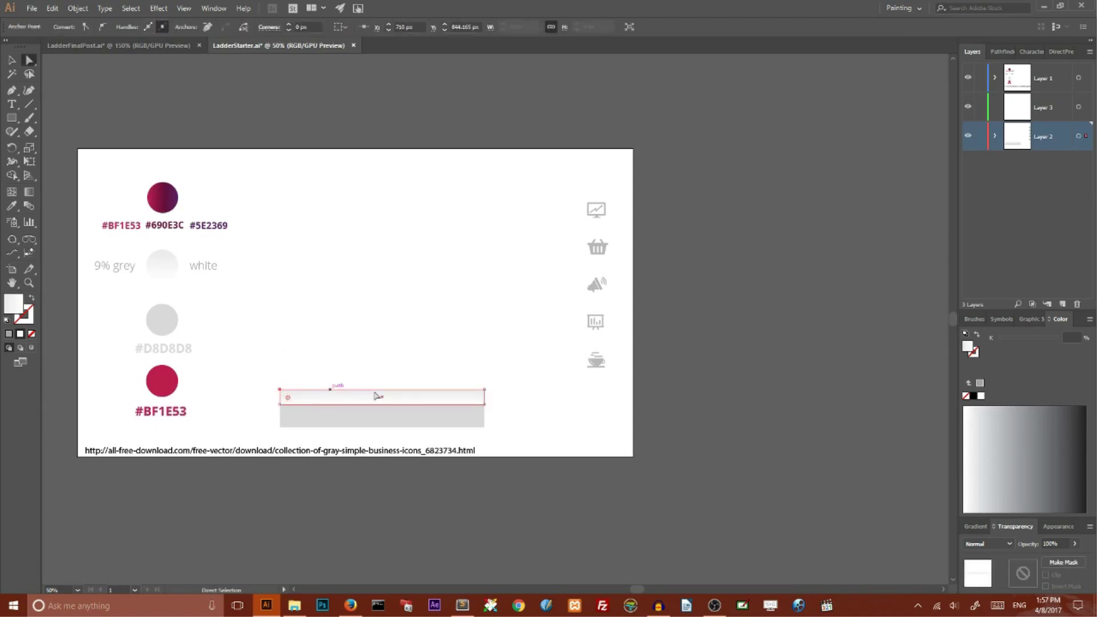
shift+click(485, 391)
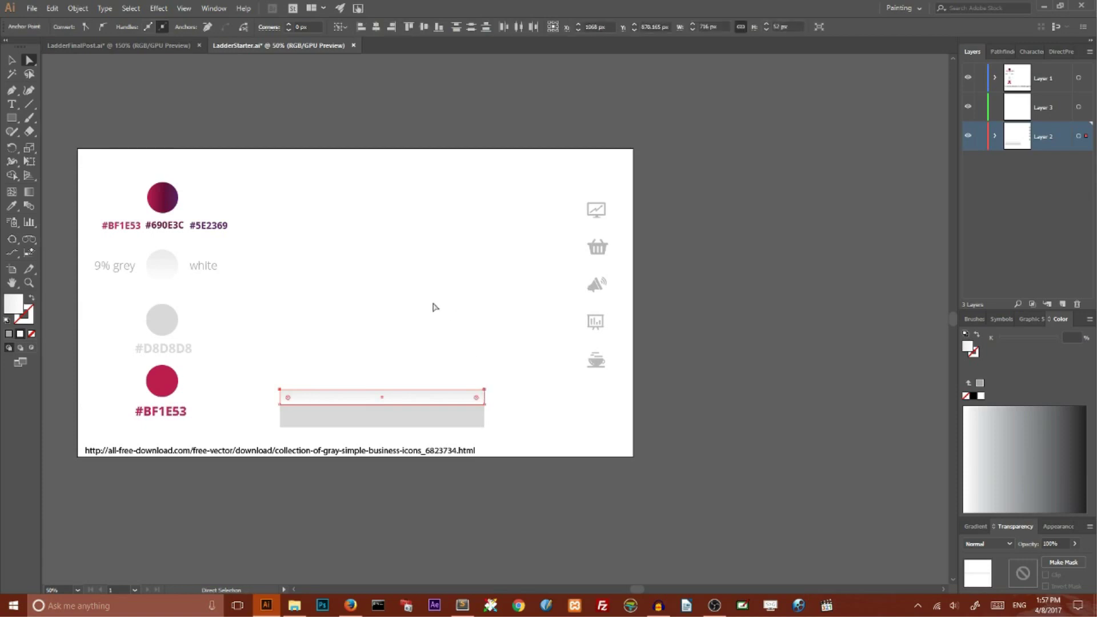
double_click(30, 152)
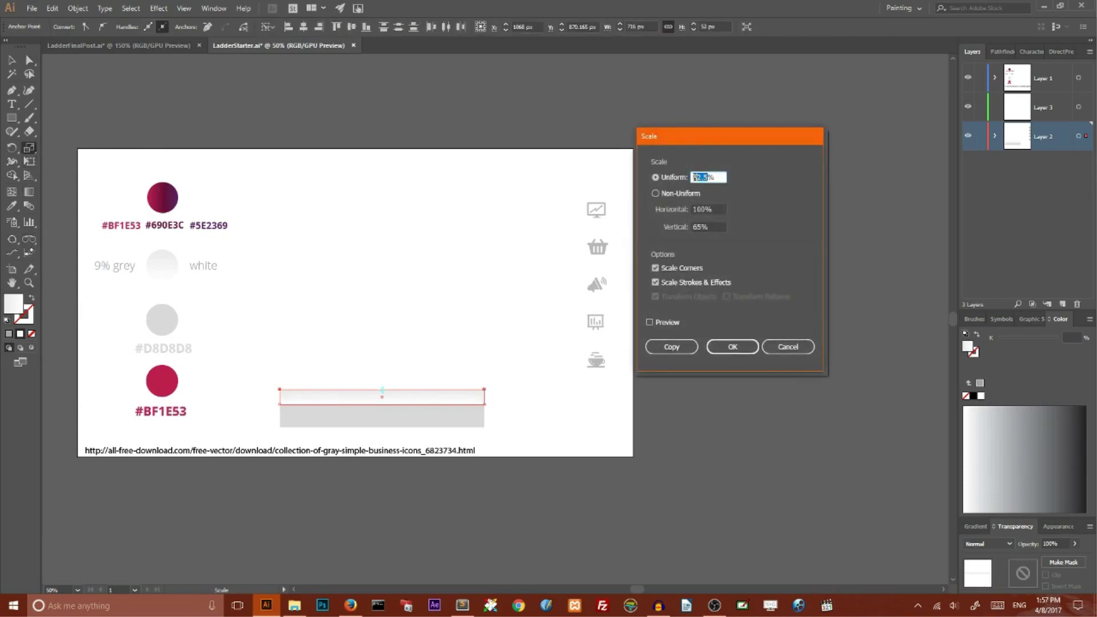
key(BackSpace)
text(90)
click(732, 347)
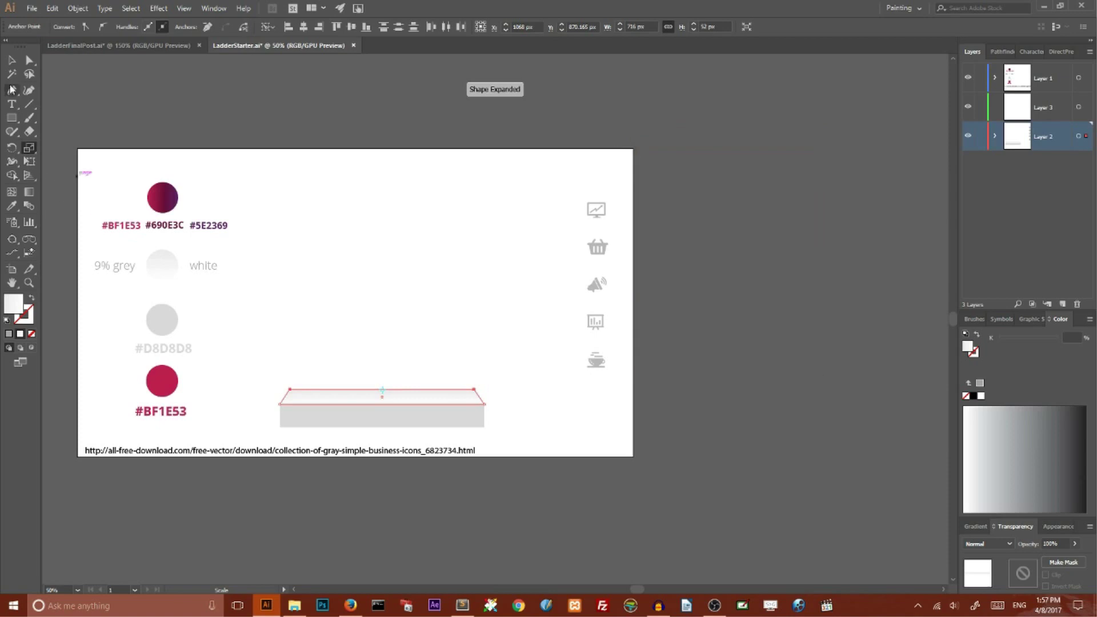
Group the trapezoid strip with the grey bar and shift the group slightly down and left
click(12, 60)
click(268, 368)
drag(248, 380, 343, 431)
right_click(309, 409)
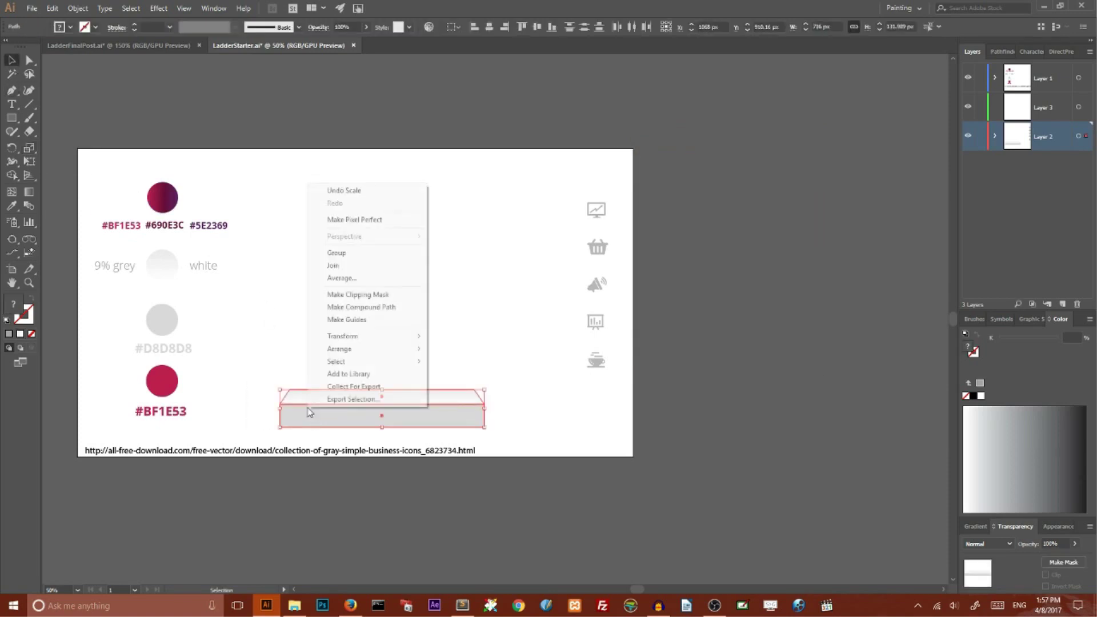
click(343, 255)
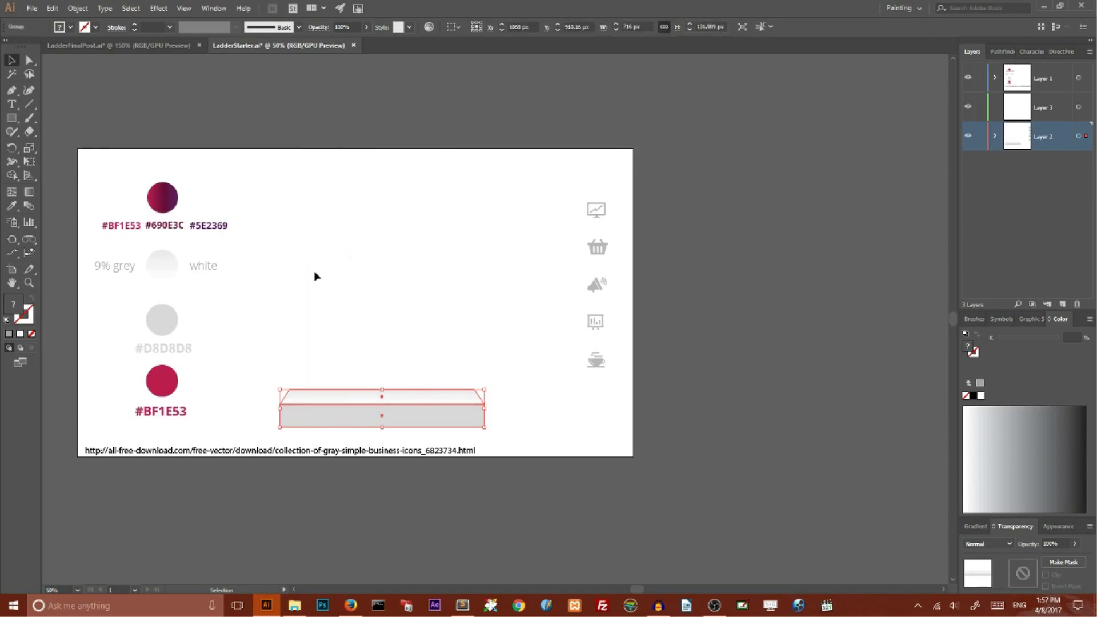
drag(332, 398, 327, 406)
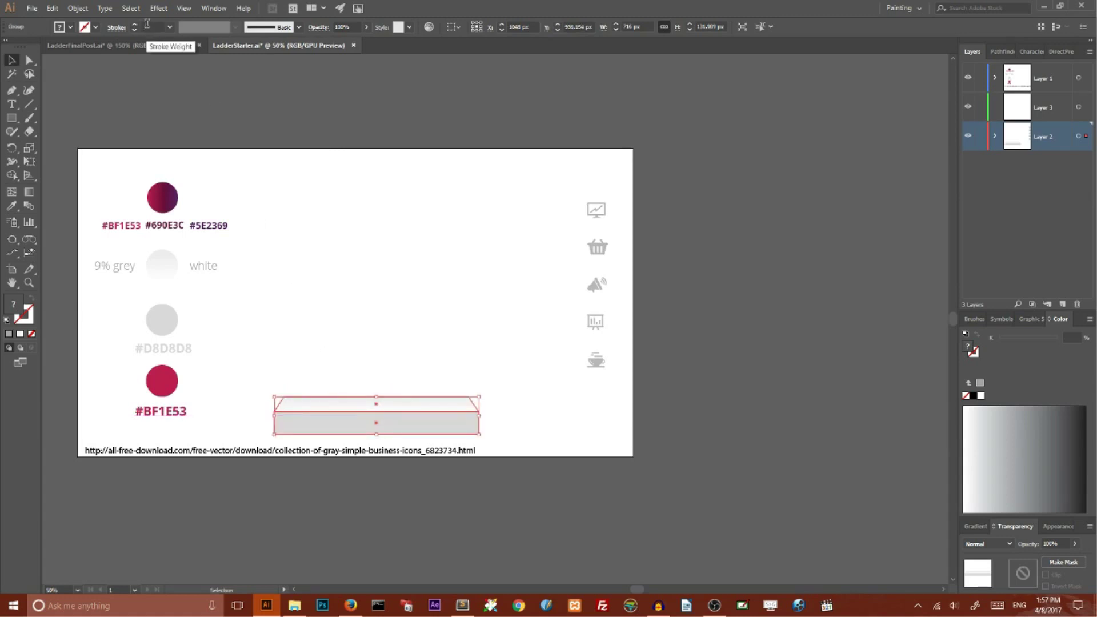
Add a Transform effect with 90% horizontal scale, 4 copies and a -132 px vertical move, previewed
click(160, 10)
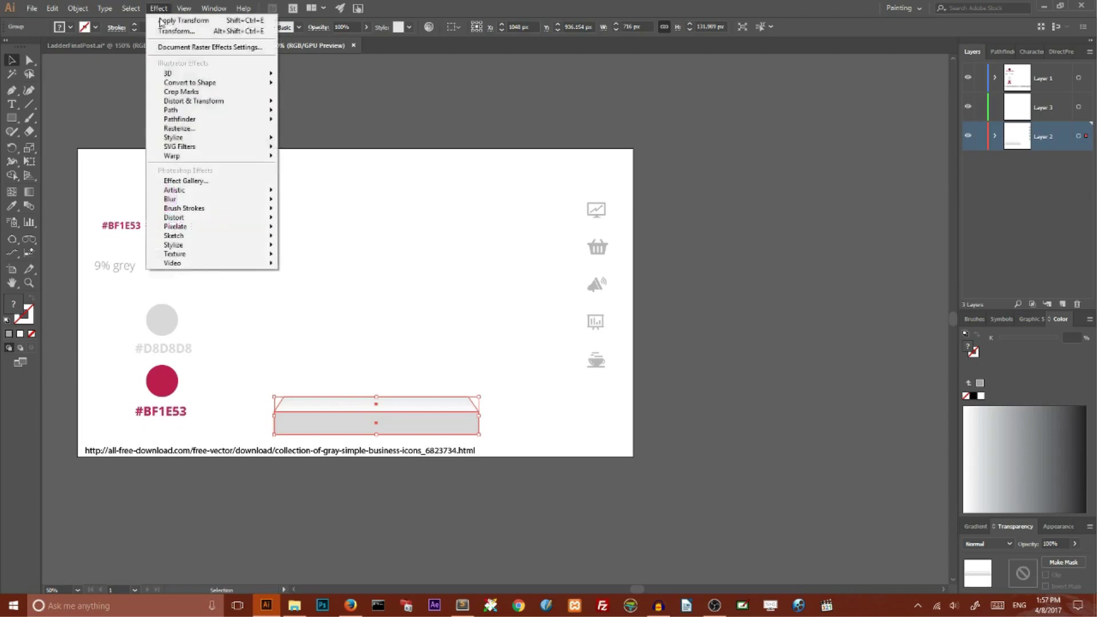
mouse_move(192, 102)
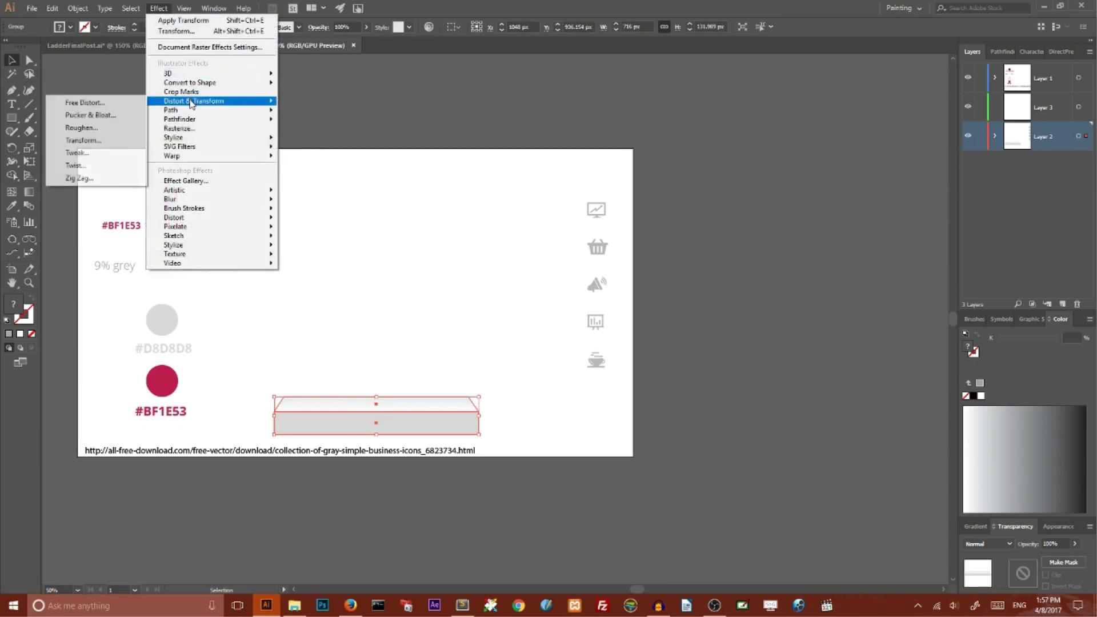
click(107, 141)
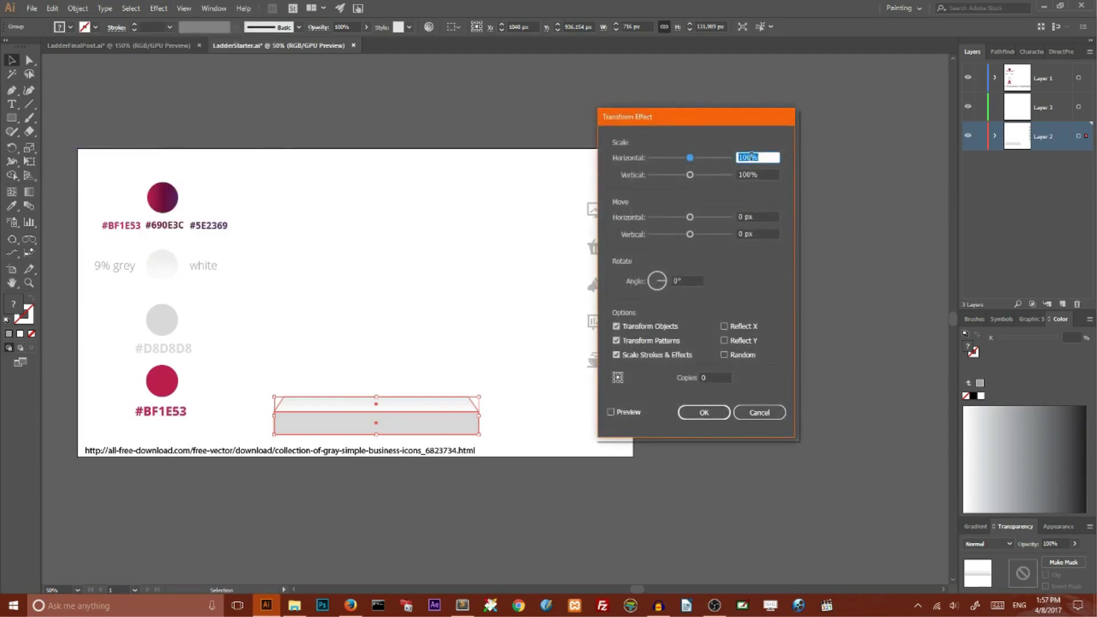
double_click(749, 157)
key(BackSpace)
text(90)
click(701, 378)
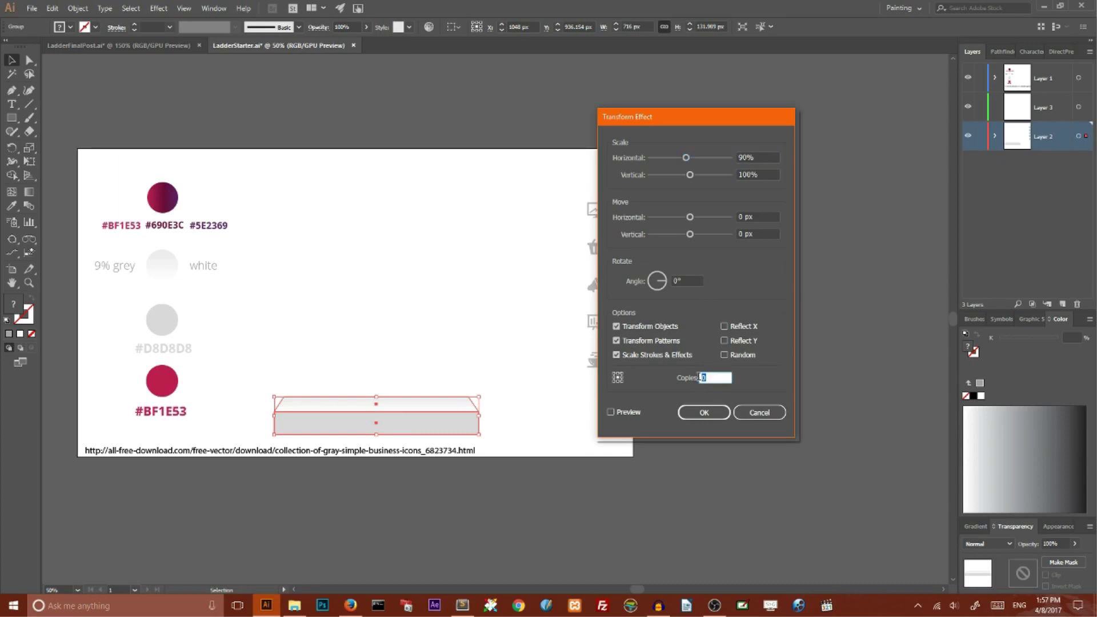
text(4)
click(744, 234)
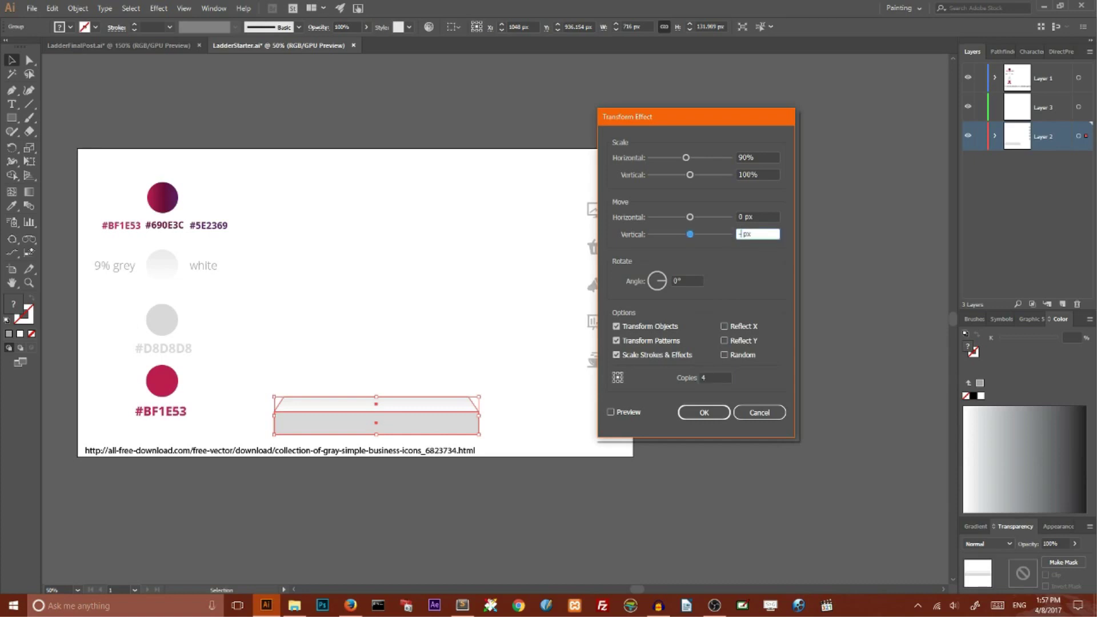
text(32)
click(611, 412)
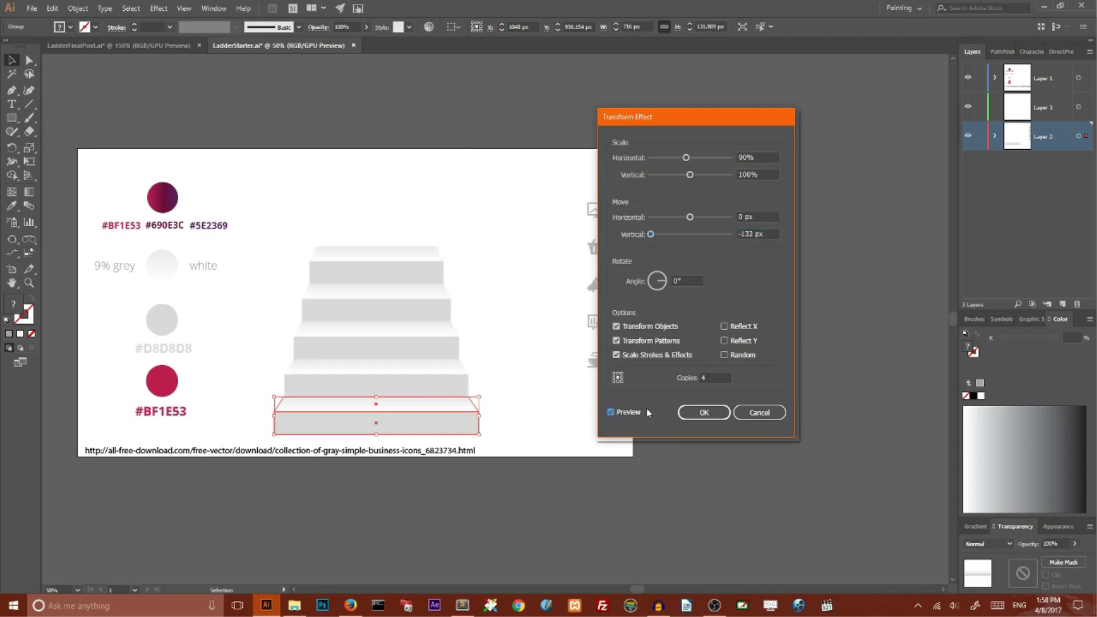
Apply the Transform effect, expand it into five real steps, and move the staircase up
click(705, 414)
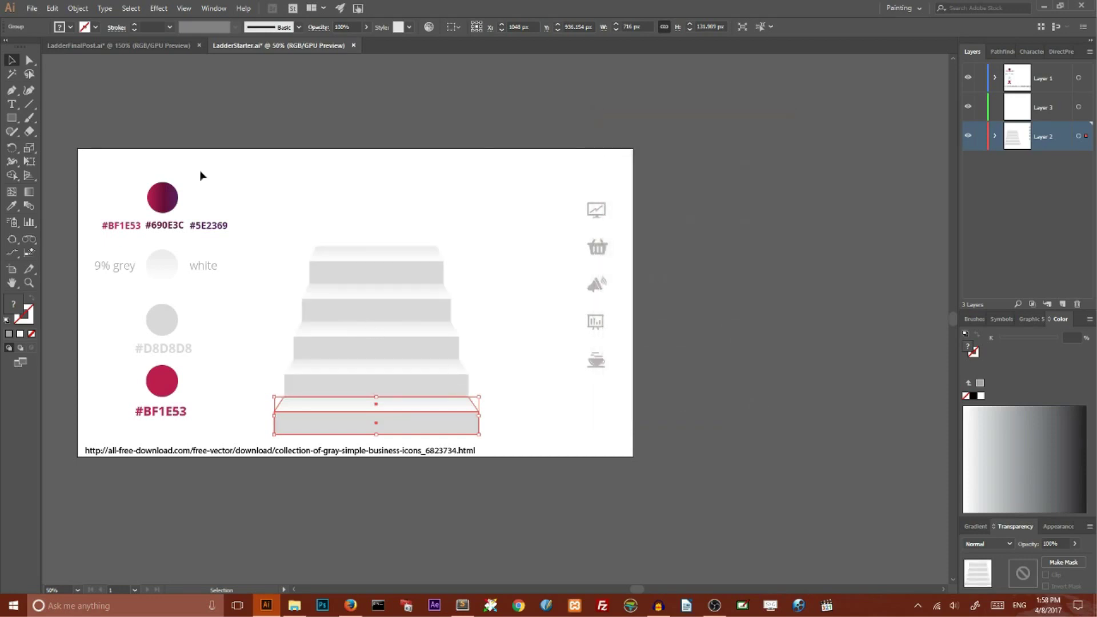
click(78, 8)
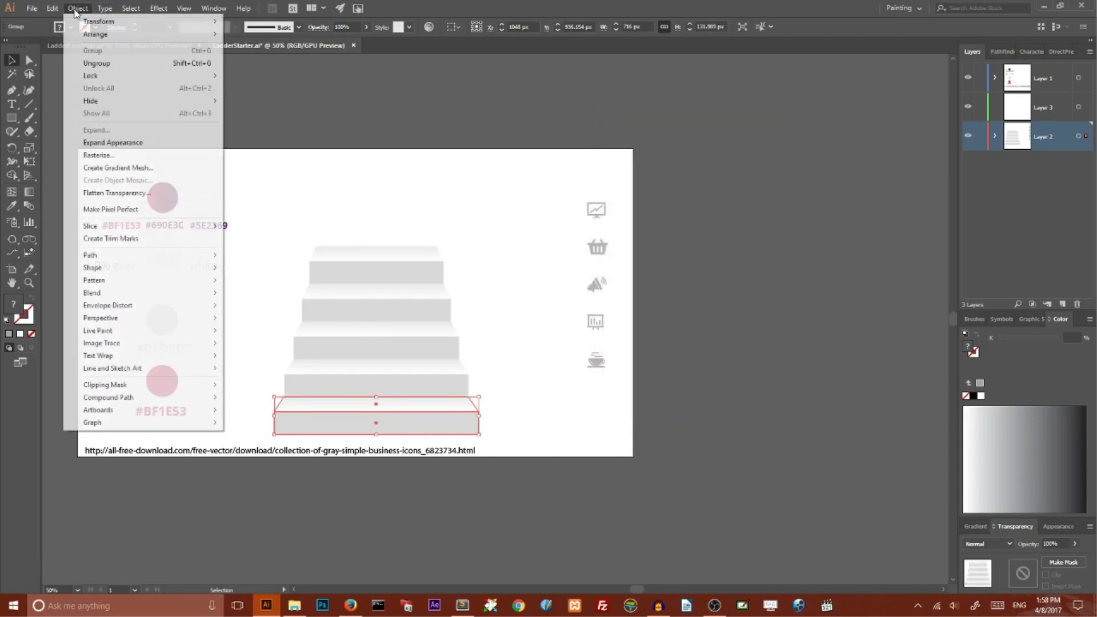
click(89, 144)
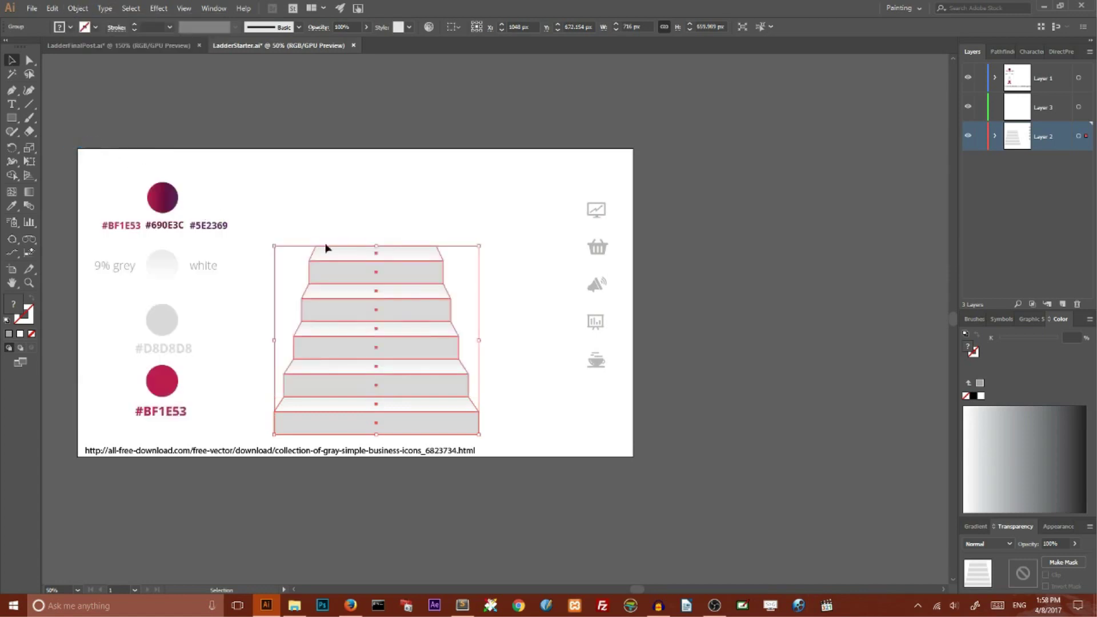
drag(363, 265, 365, 256)
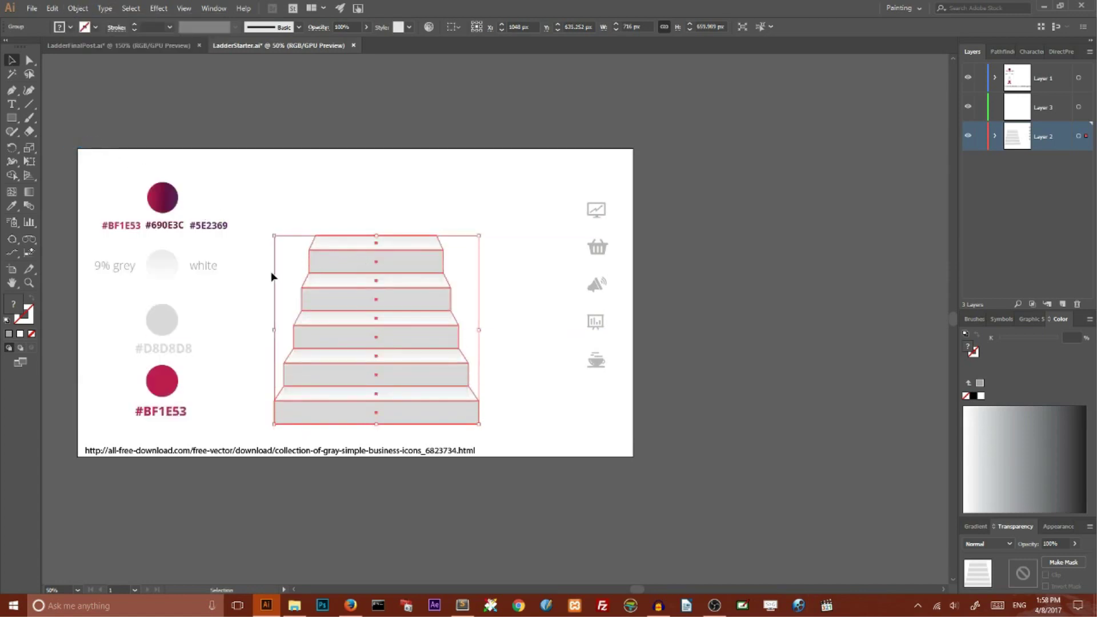
Paste a staircase copy in back, narrow it to 400 px, and fill it with the crimson-to-purple gradient
click(78, 8)
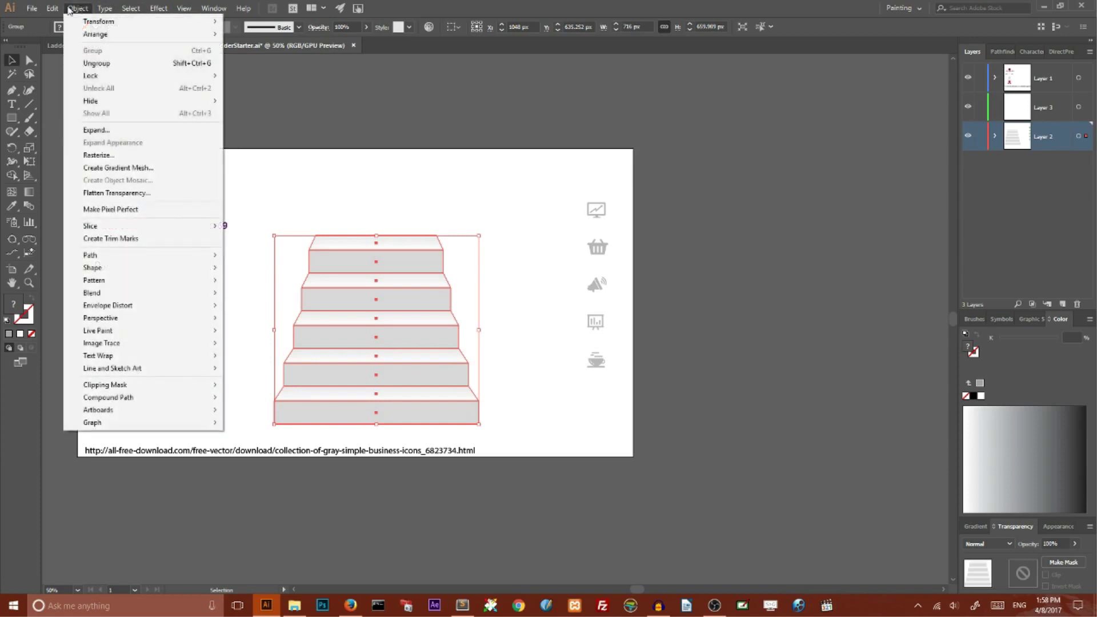
mouse_move(46, 10)
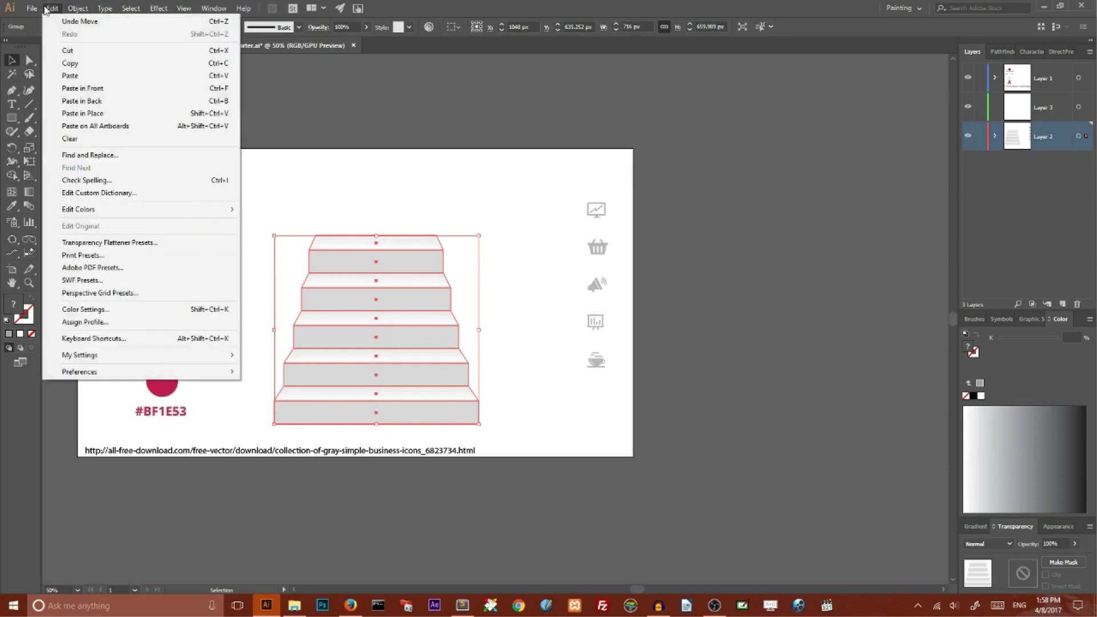
click(74, 67)
click(52, 8)
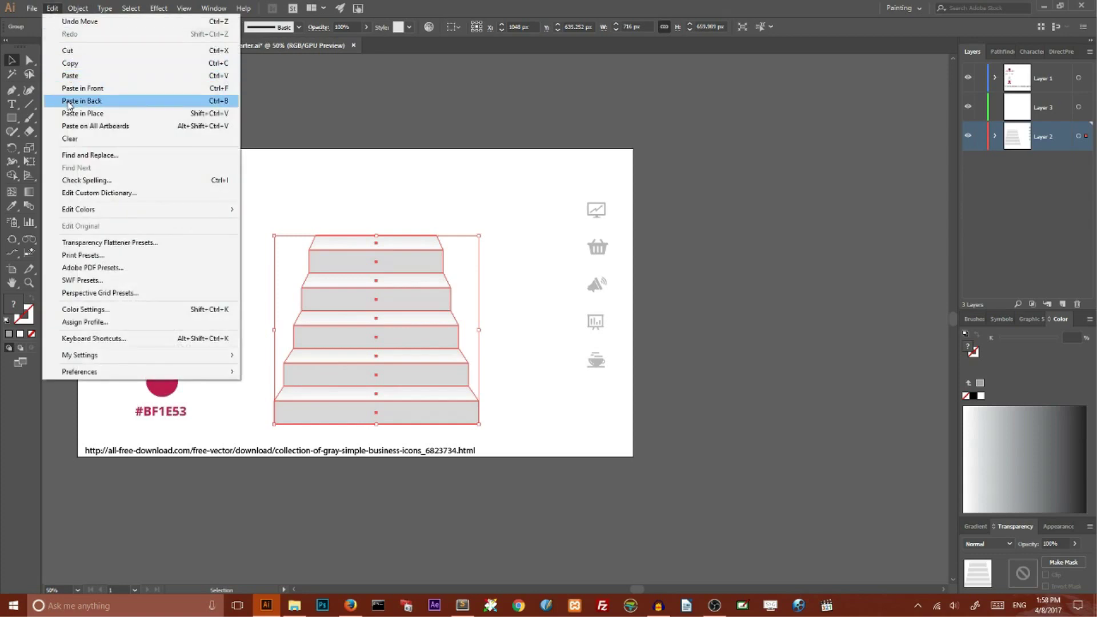
click(69, 104)
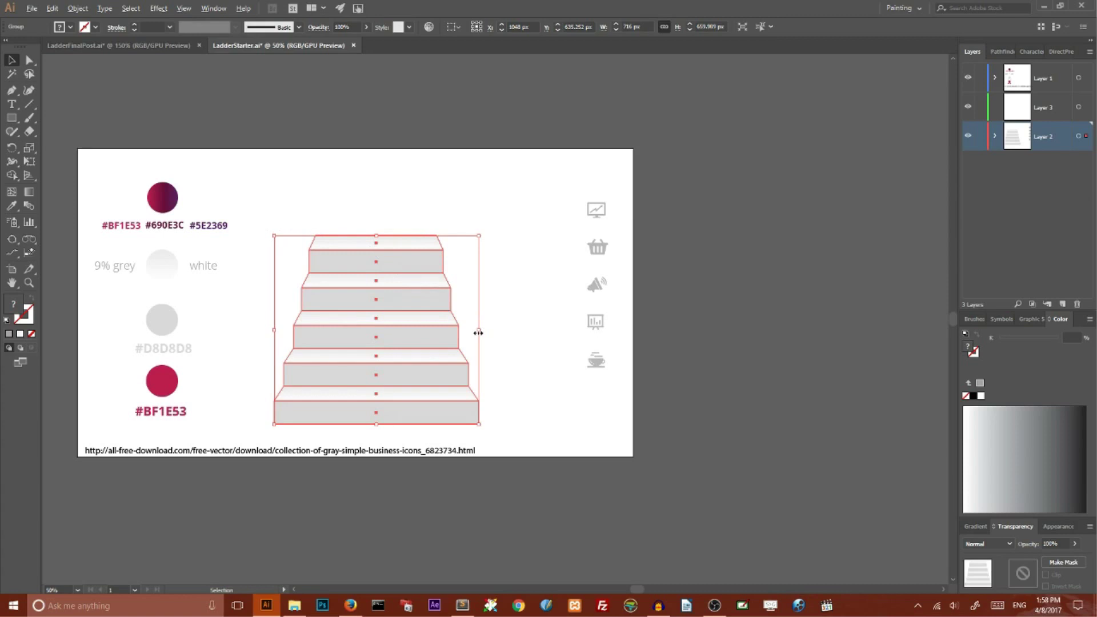
drag(478, 333, 435, 339)
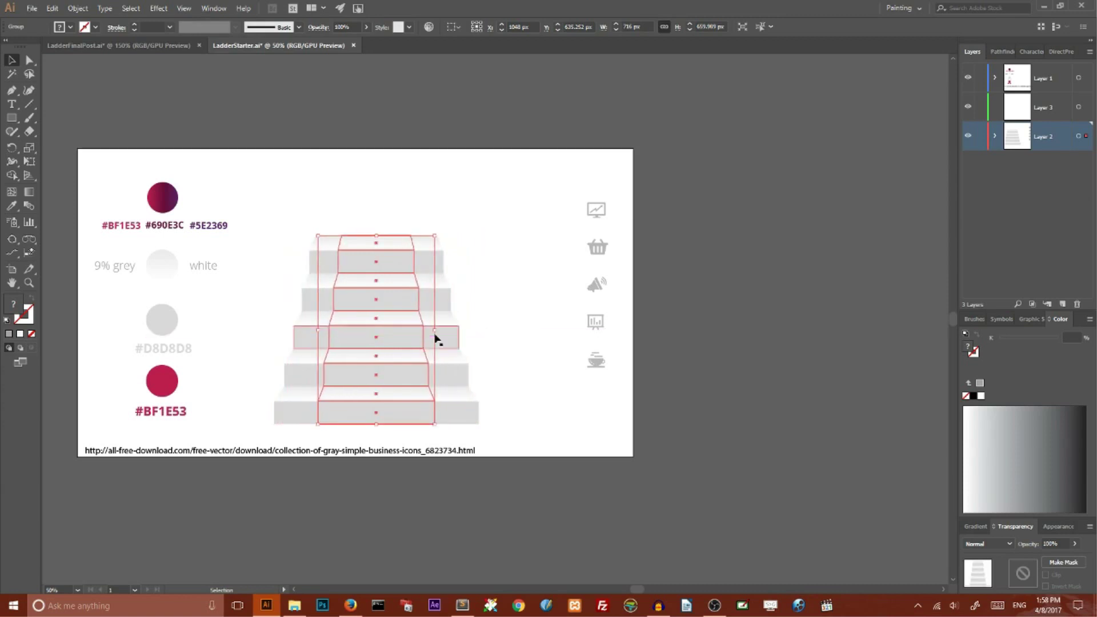
click(11, 206)
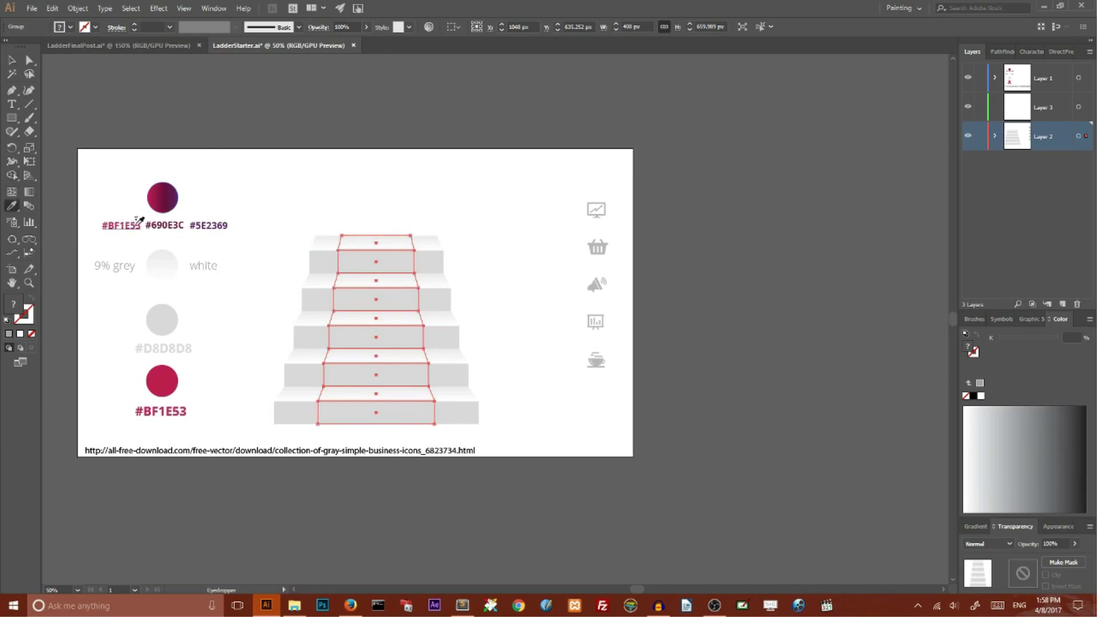
click(161, 192)
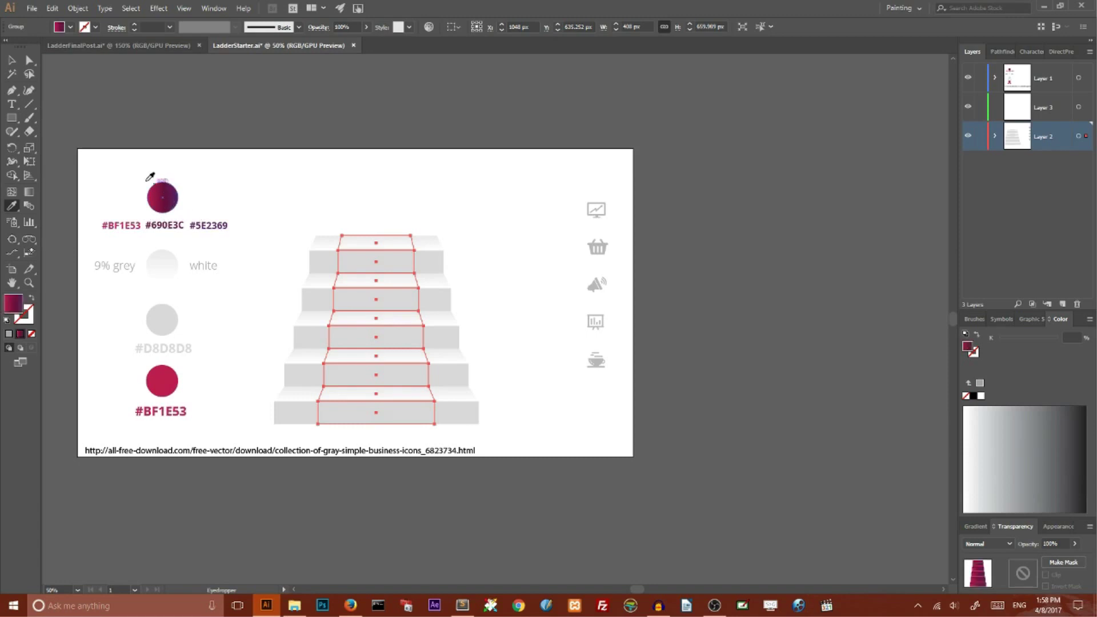
click(11, 60)
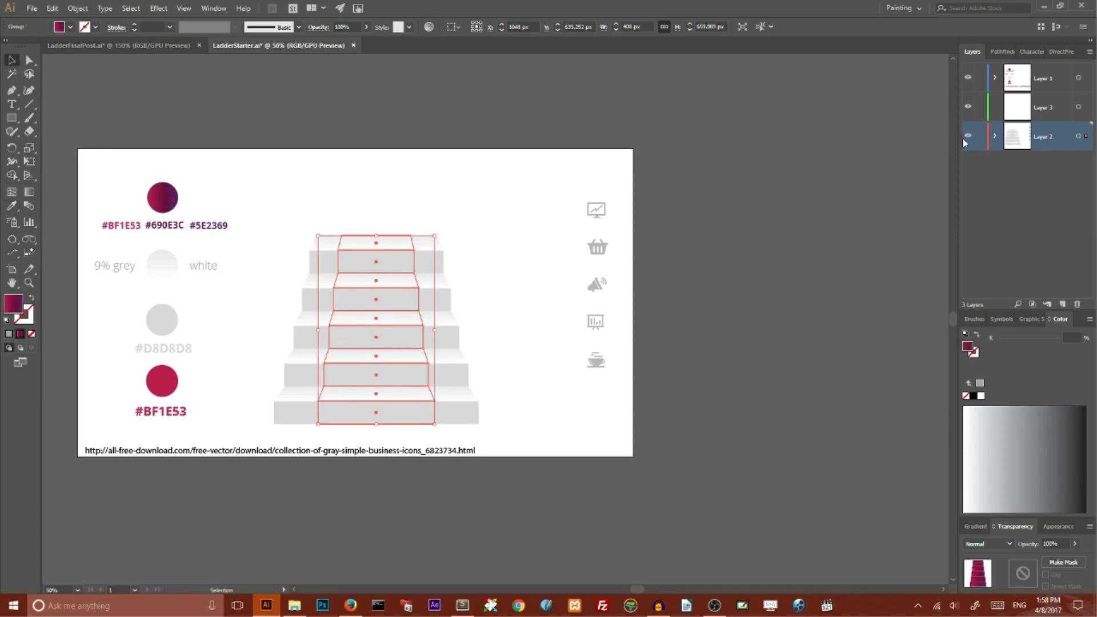
Set the grey stair group in Layer 2 to the Multiply blend mode in the Transparency panel
click(996, 137)
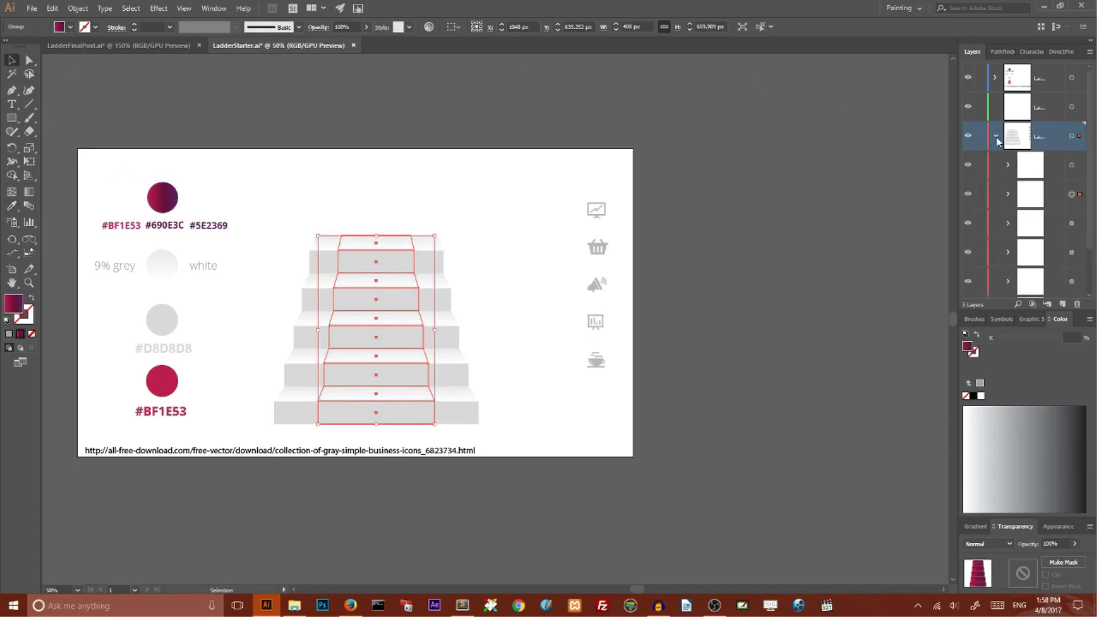
click(1073, 166)
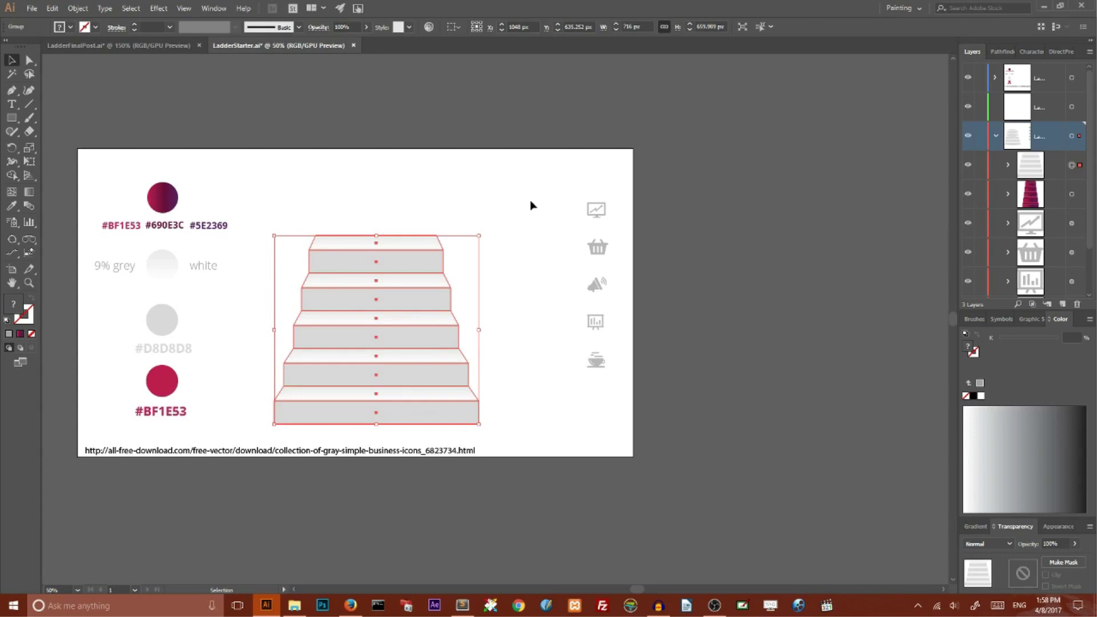
click(158, 8)
mouse_move(196, 8)
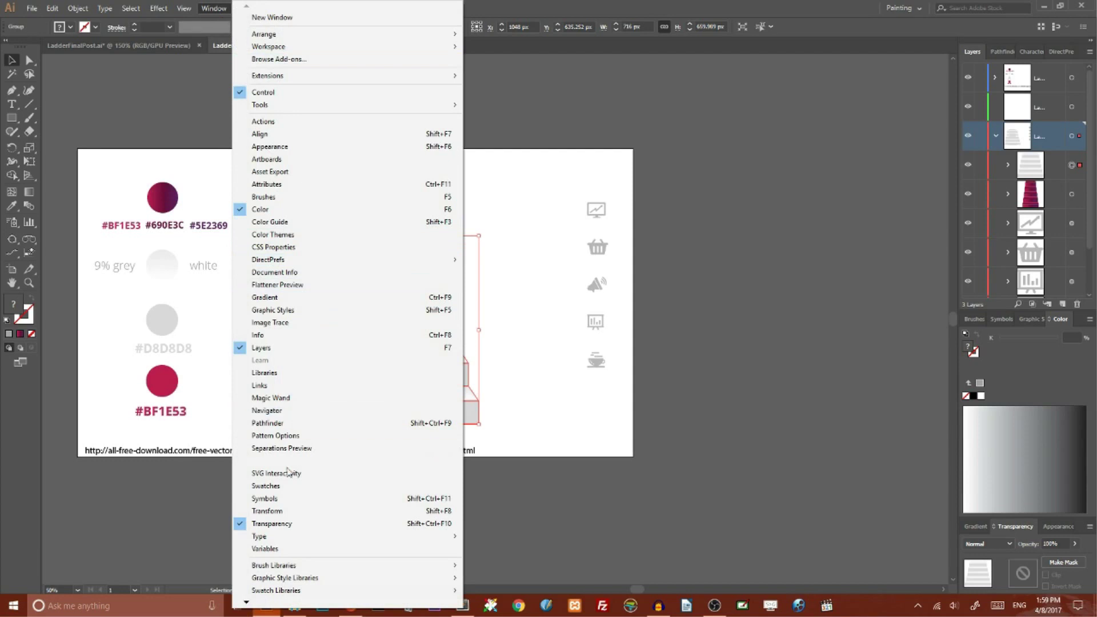
click(988, 541)
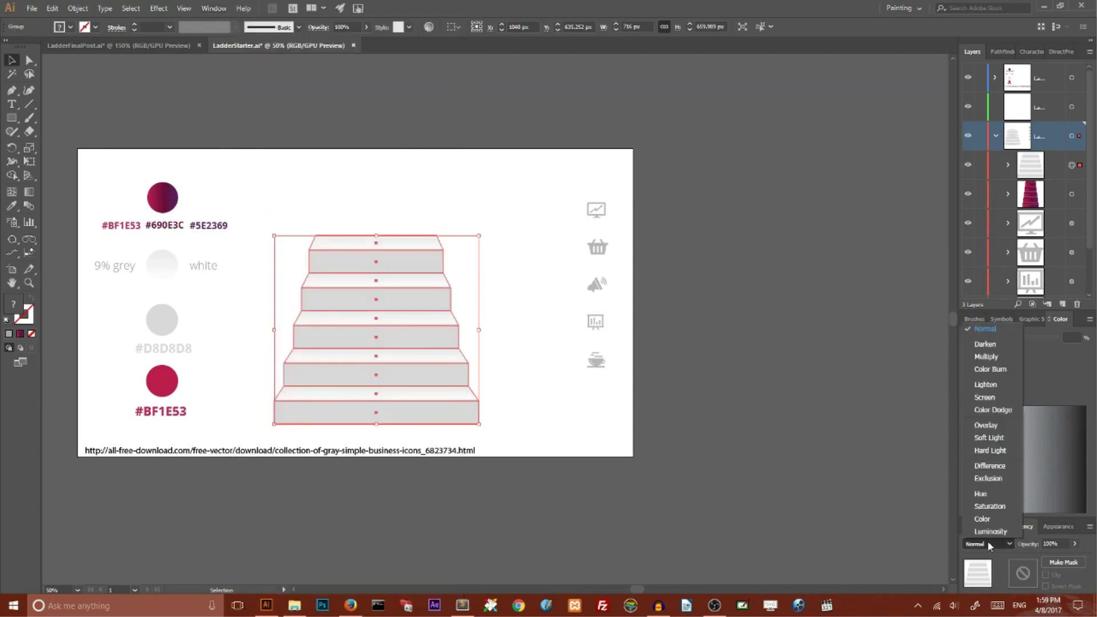
click(993, 357)
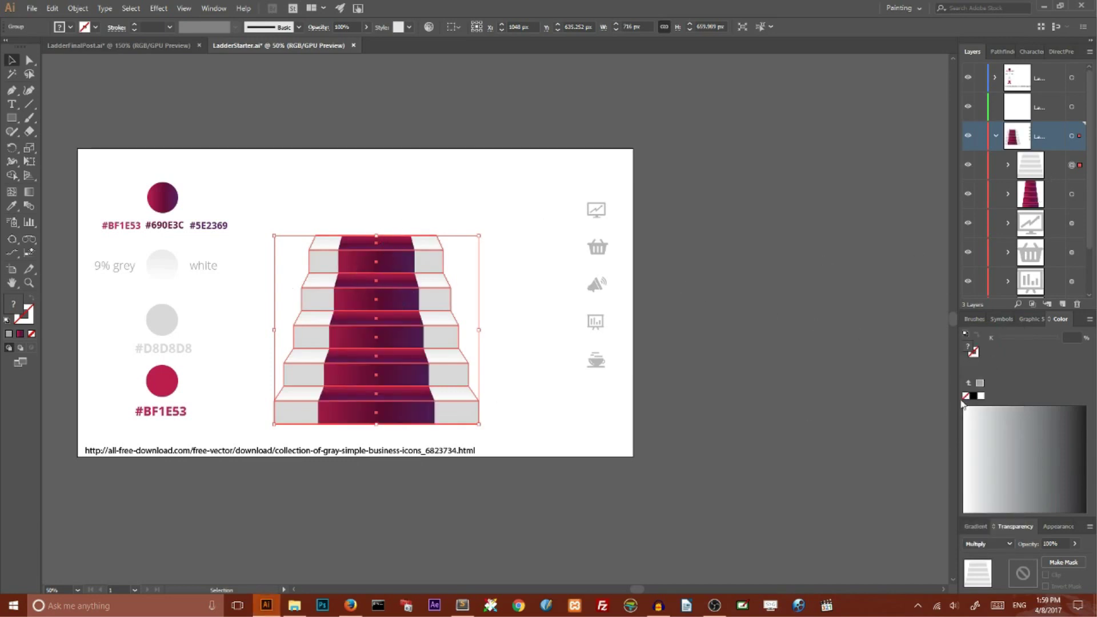
click(1073, 195)
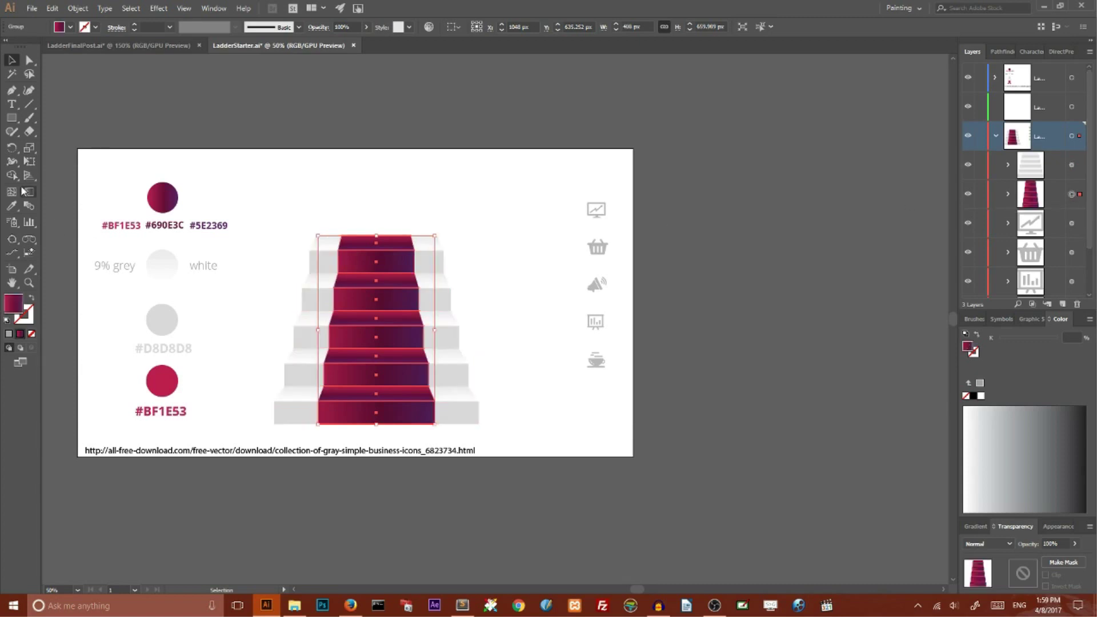
Merge the carpet strips into one runner, run its gradient top to bottom, and nudge the artwork down
click(11, 176)
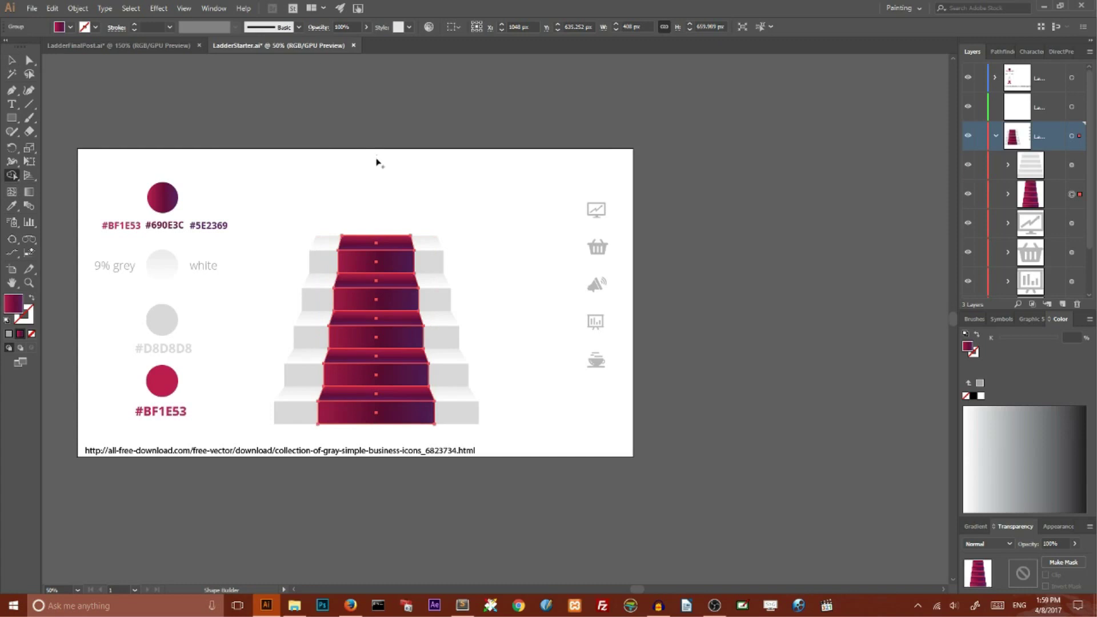
drag(376, 190, 374, 425)
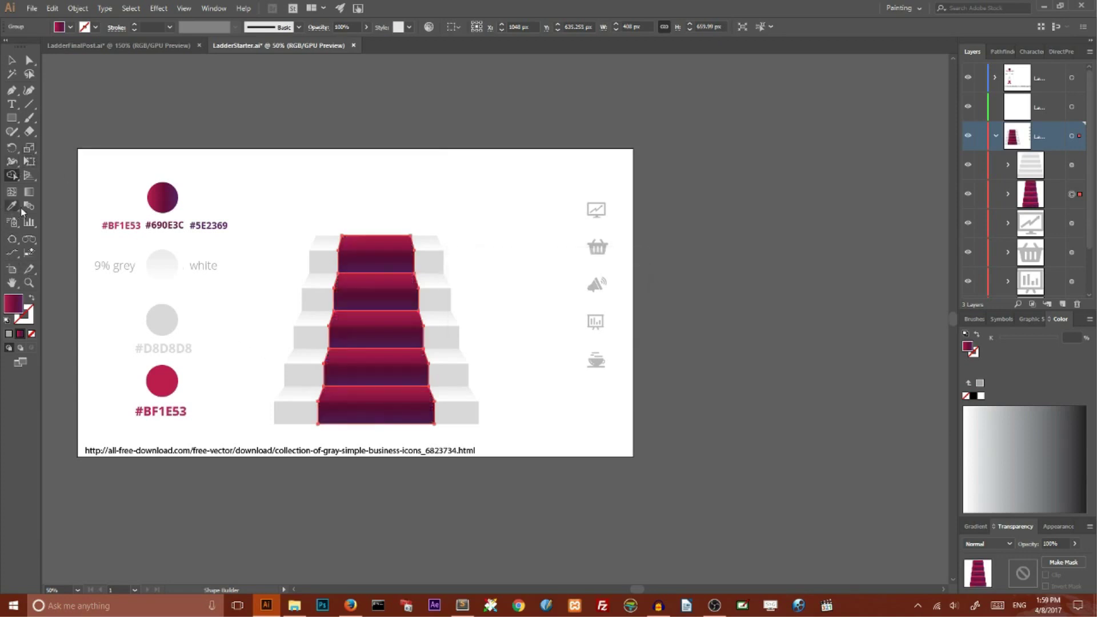
click(29, 192)
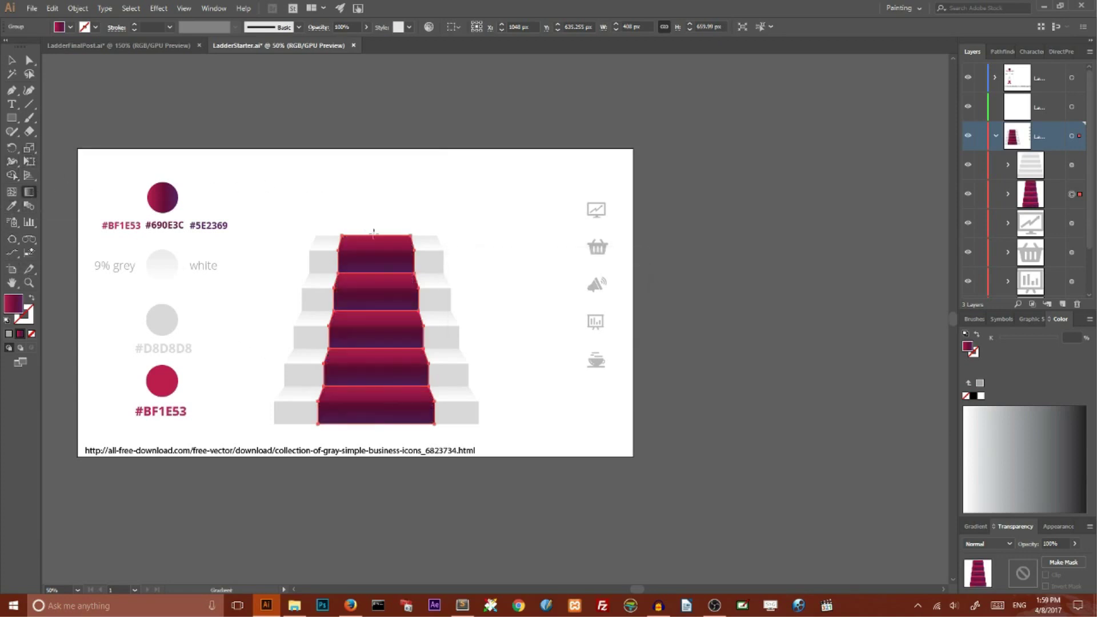
drag(374, 234, 370, 431)
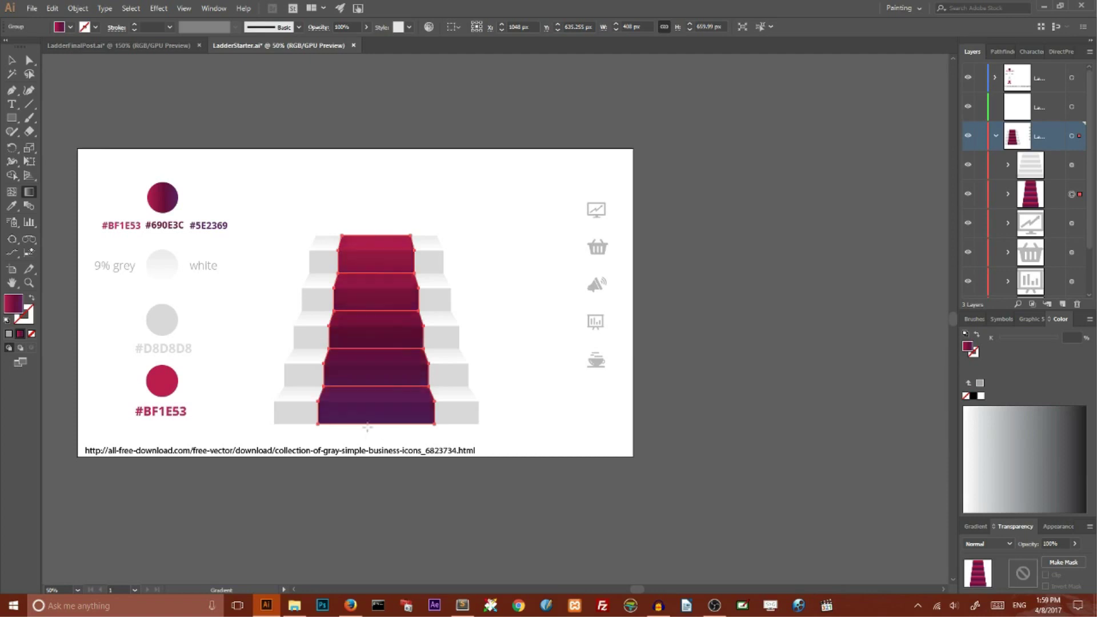
click(12, 60)
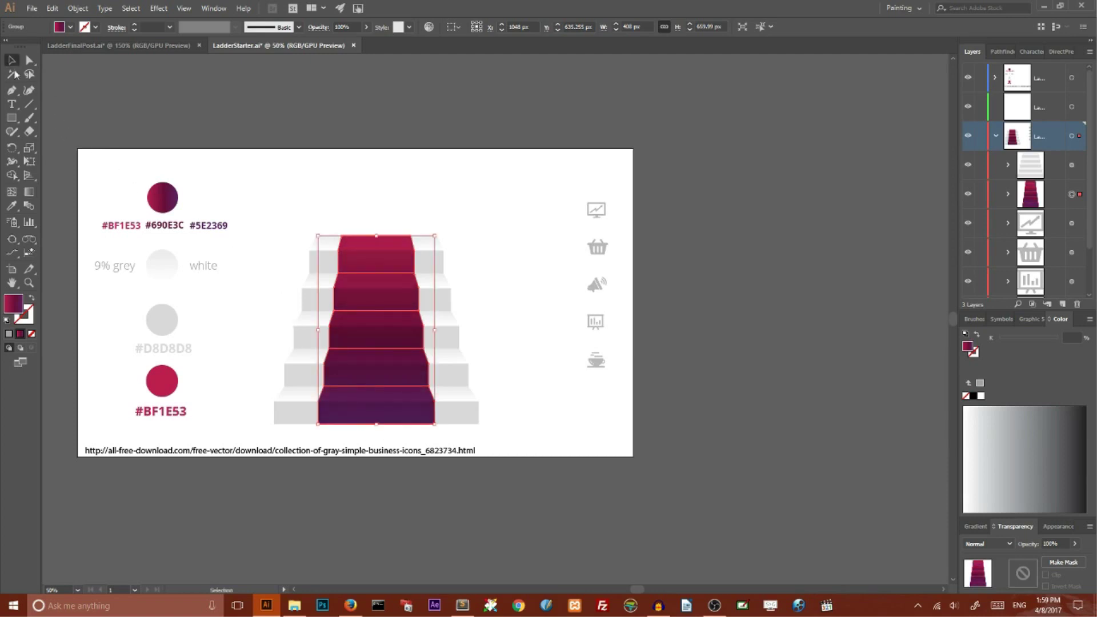
drag(274, 207, 468, 364)
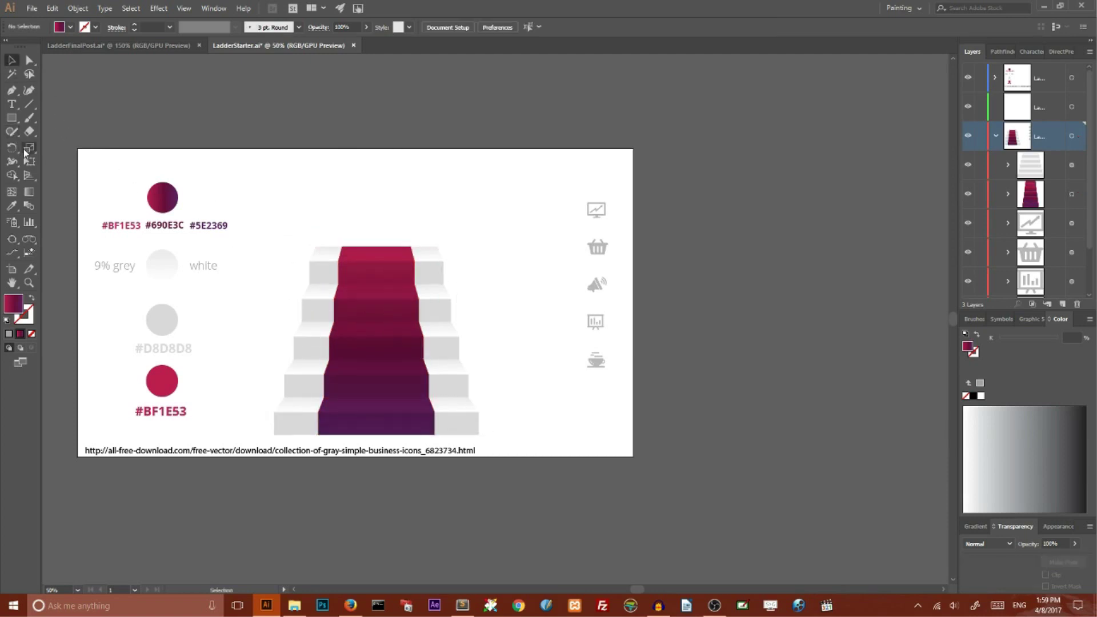
Type a '01' number on the artboard and enlarge it to about 52 pt
click(16, 104)
click(309, 204)
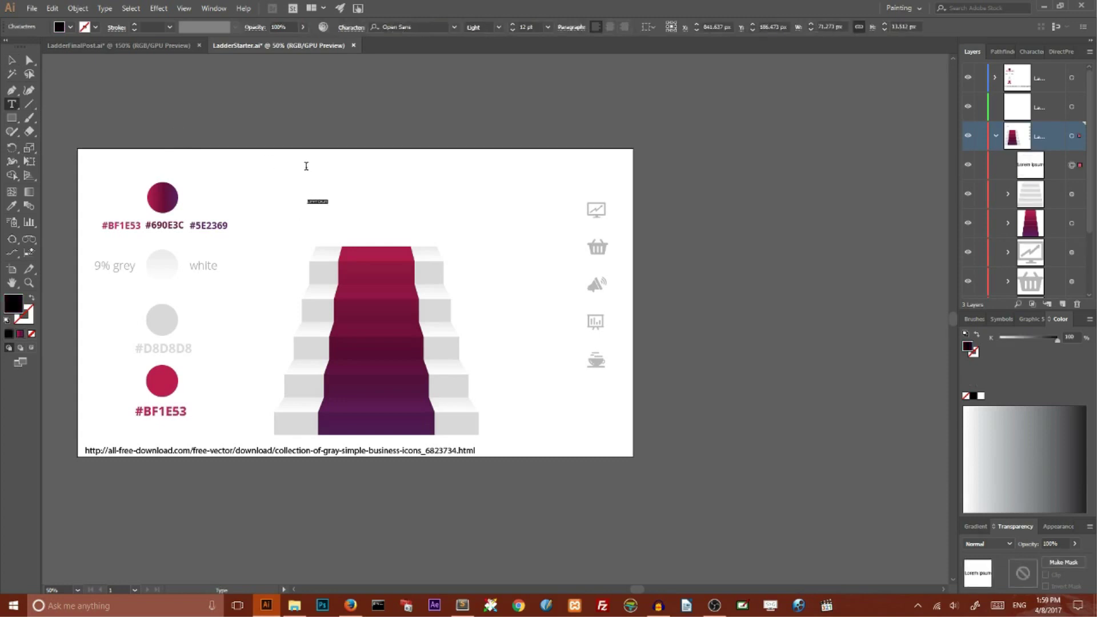
text(0)
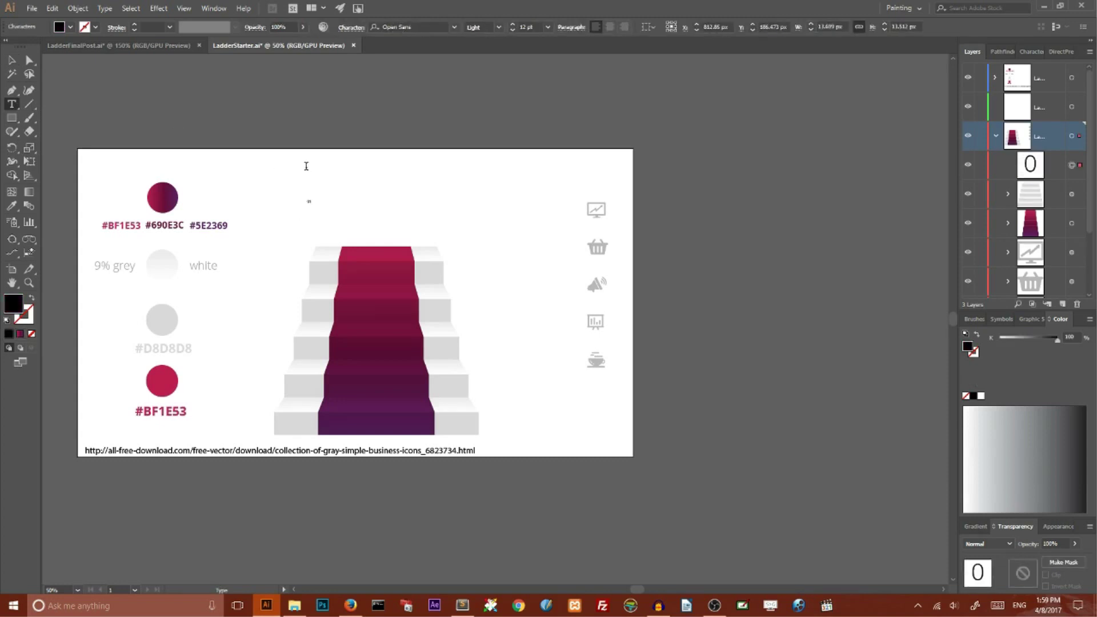
text(1)
ctrl+click(310, 207)
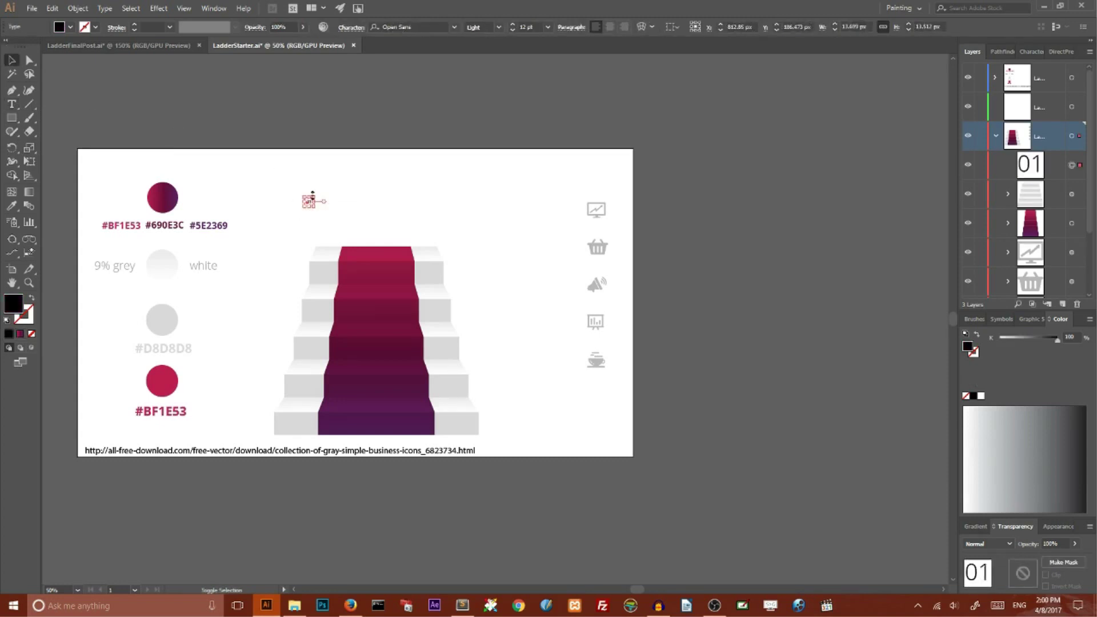
drag(317, 195, 353, 170)
click(358, 222)
drag(329, 190, 255, 273)
Fill the 01 with light grey #b7b7b7 and place it at the bottom step's left end
double_click(14, 303)
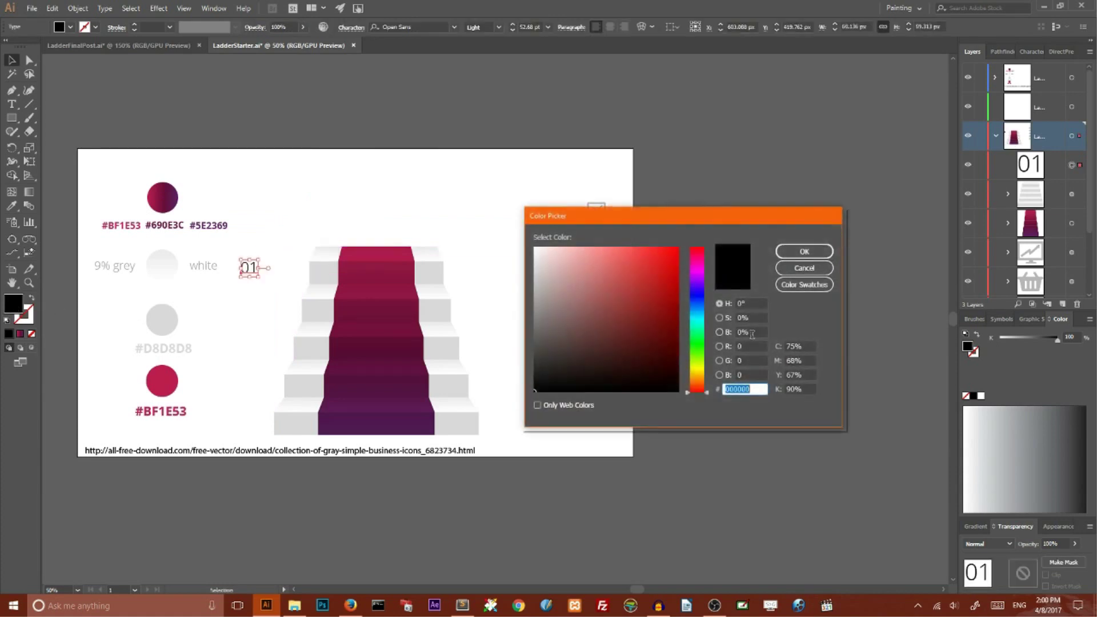
text(b7b7b7)
key(Return)
click(282, 191)
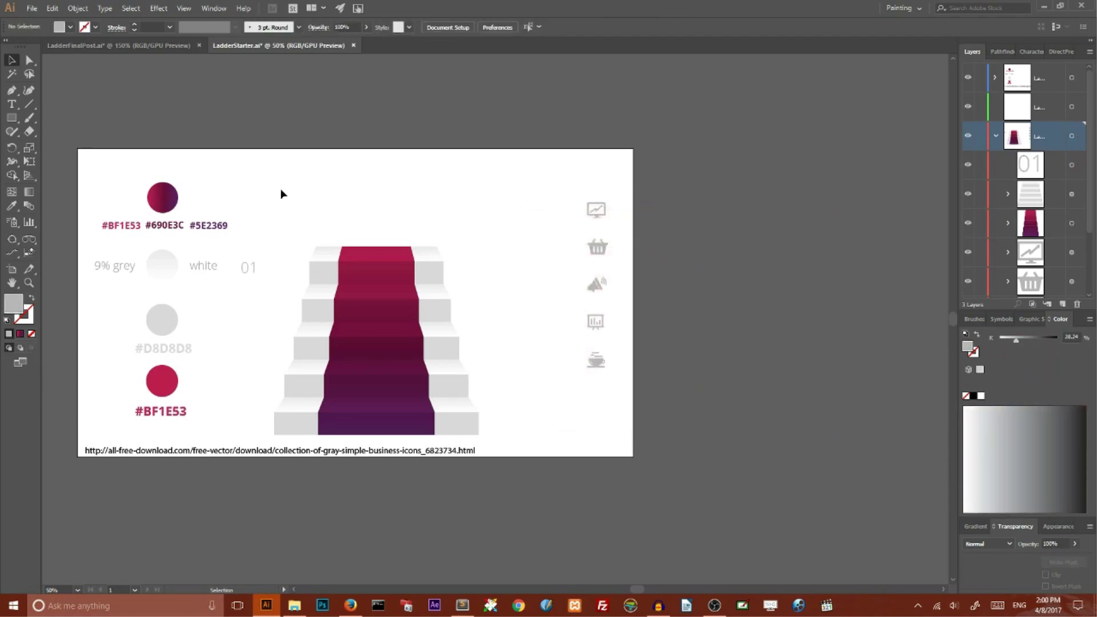
drag(247, 272, 294, 429)
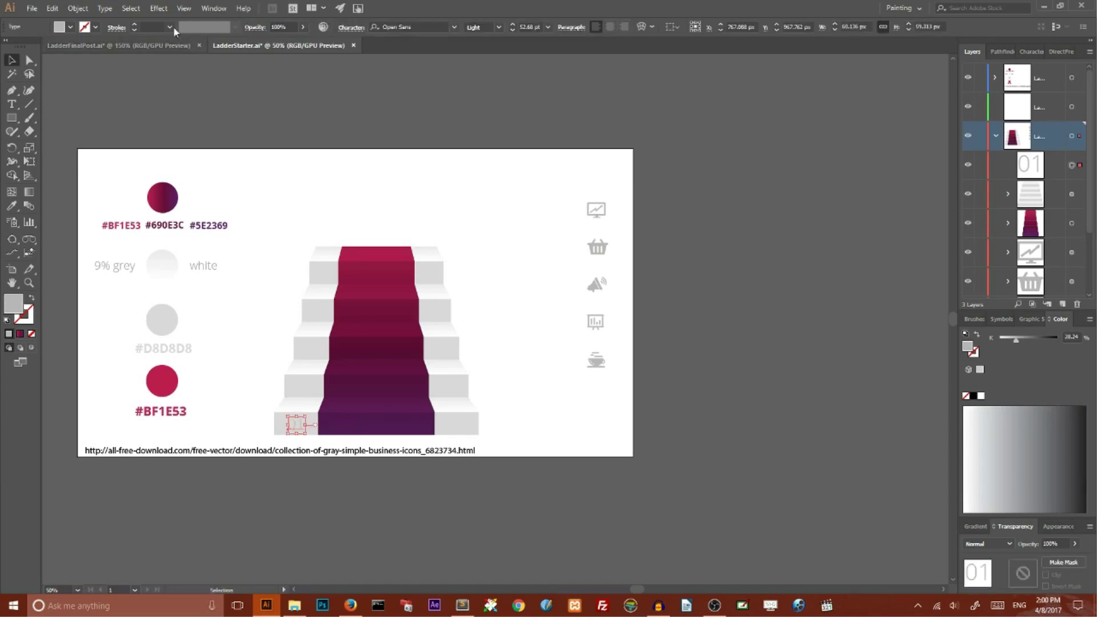
click(160, 8)
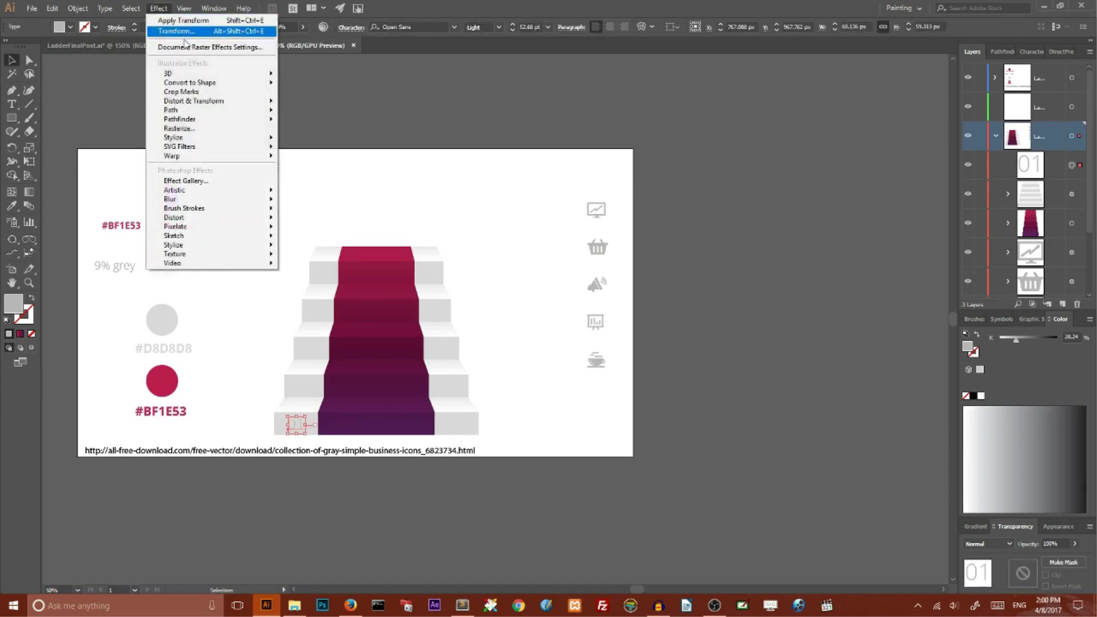
Apply a Transform effect to the 01 that moves it 25 px horizontally and -132 px vertically, with 4 copies
mouse_move(195, 102)
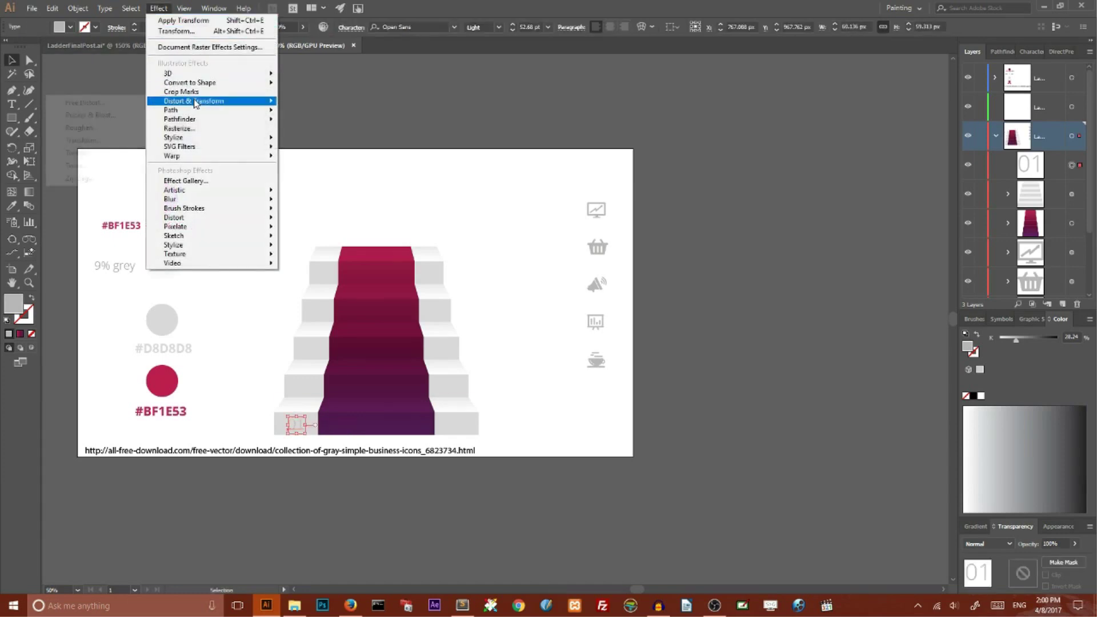
click(182, 32)
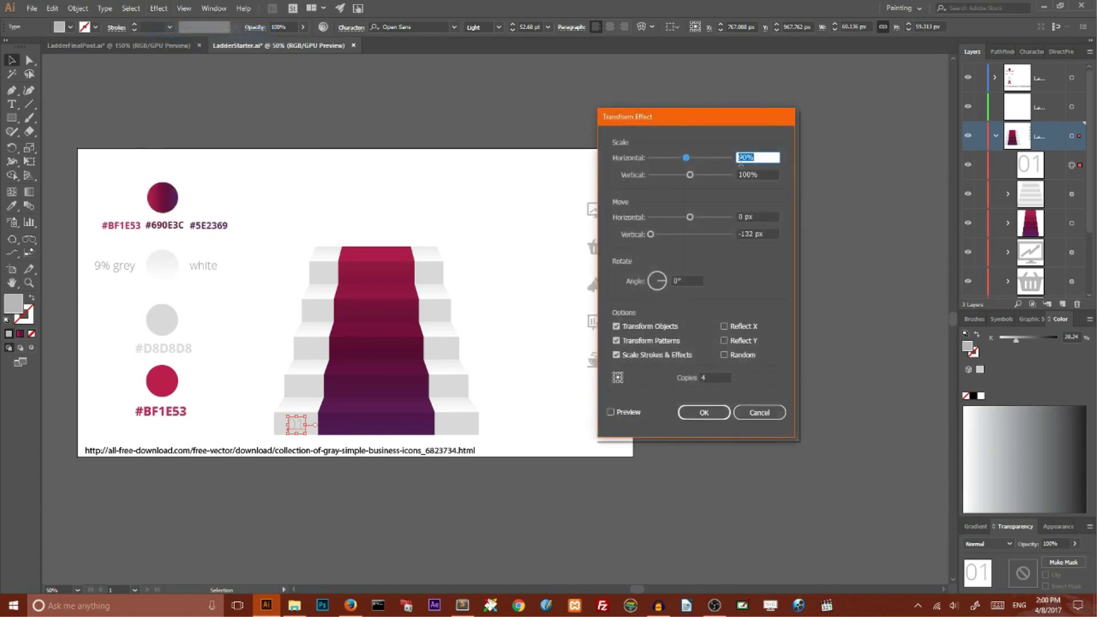
drag(749, 153, 727, 163)
text(1000)
key(BackSpace)
drag(741, 217, 736, 217)
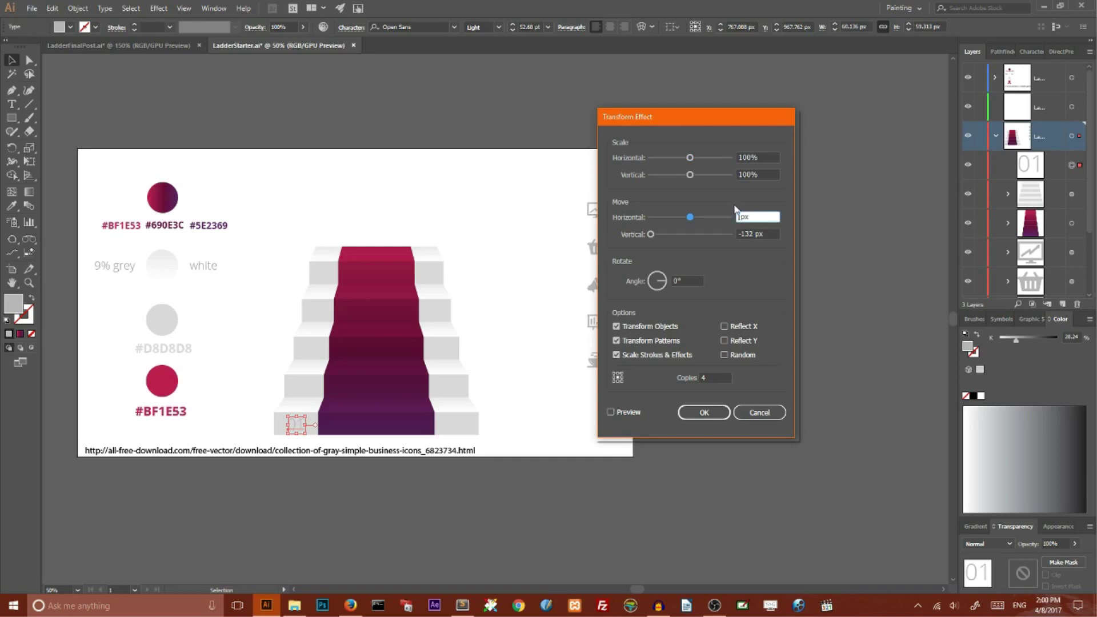
text(25)
click(610, 412)
click(704, 413)
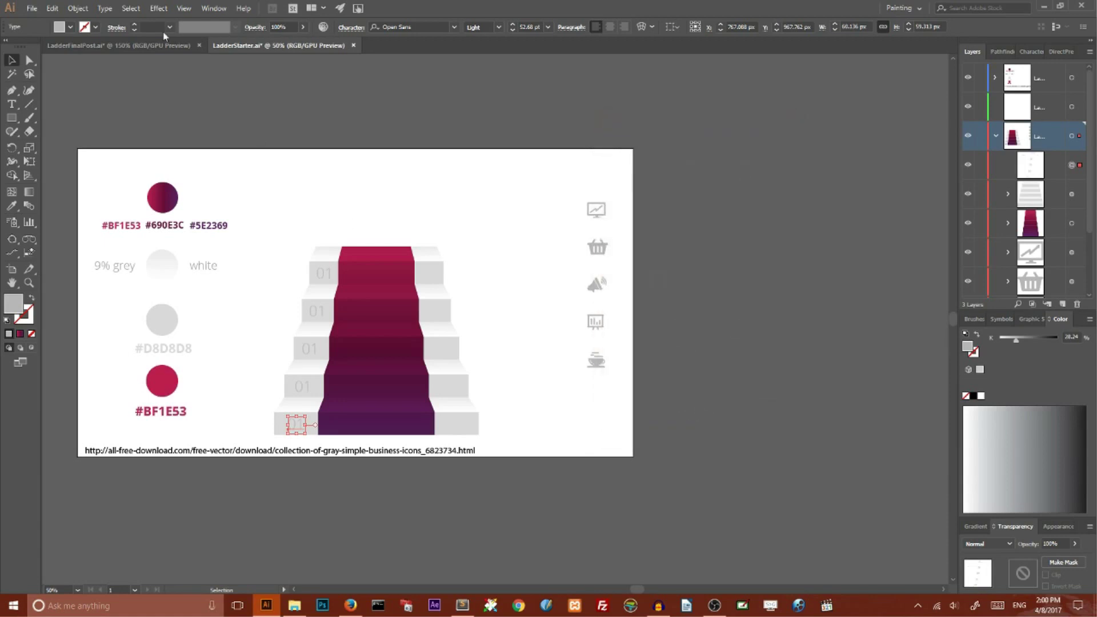
Expand the appearance of the repeated 01 labels into real objects
click(158, 8)
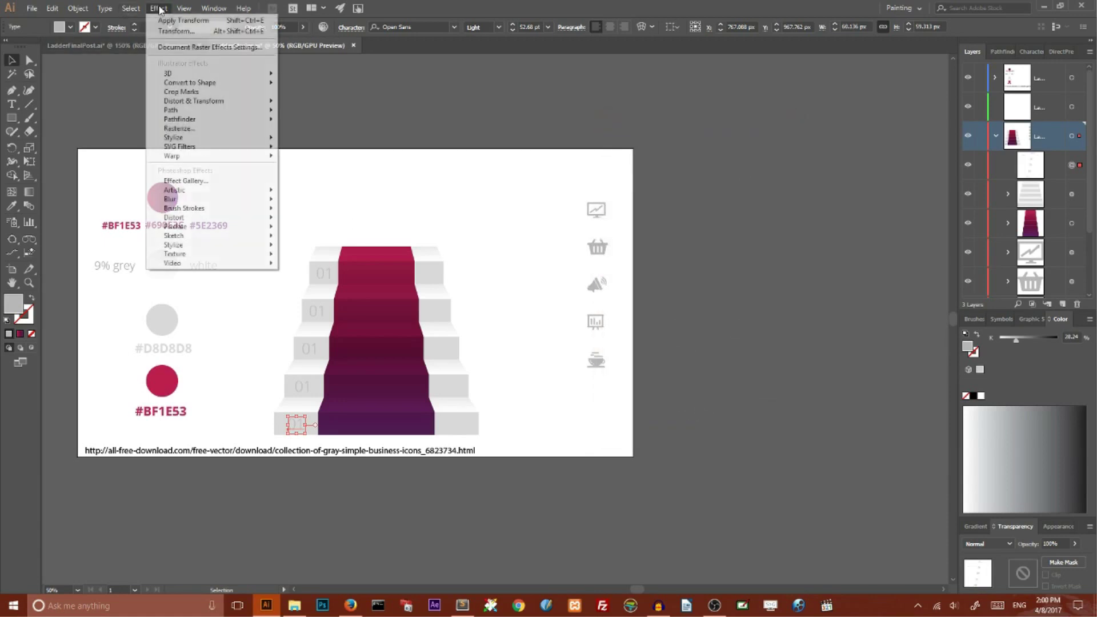
click(87, 8)
click(88, 7)
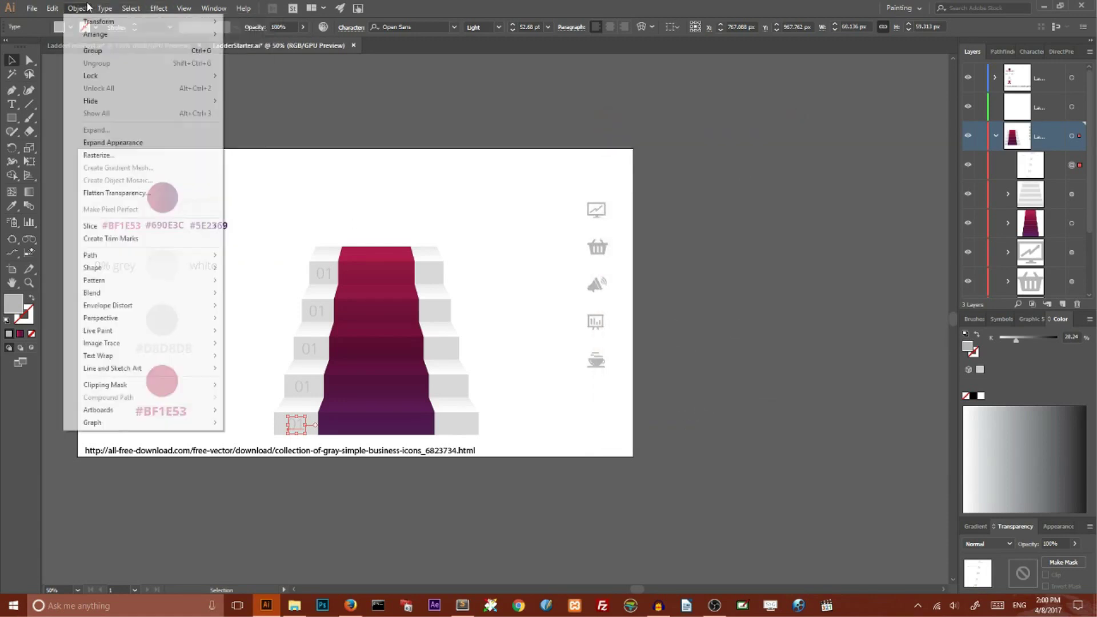
click(117, 142)
Ungroup the expanded 01 copies into separate step numbers
click(243, 386)
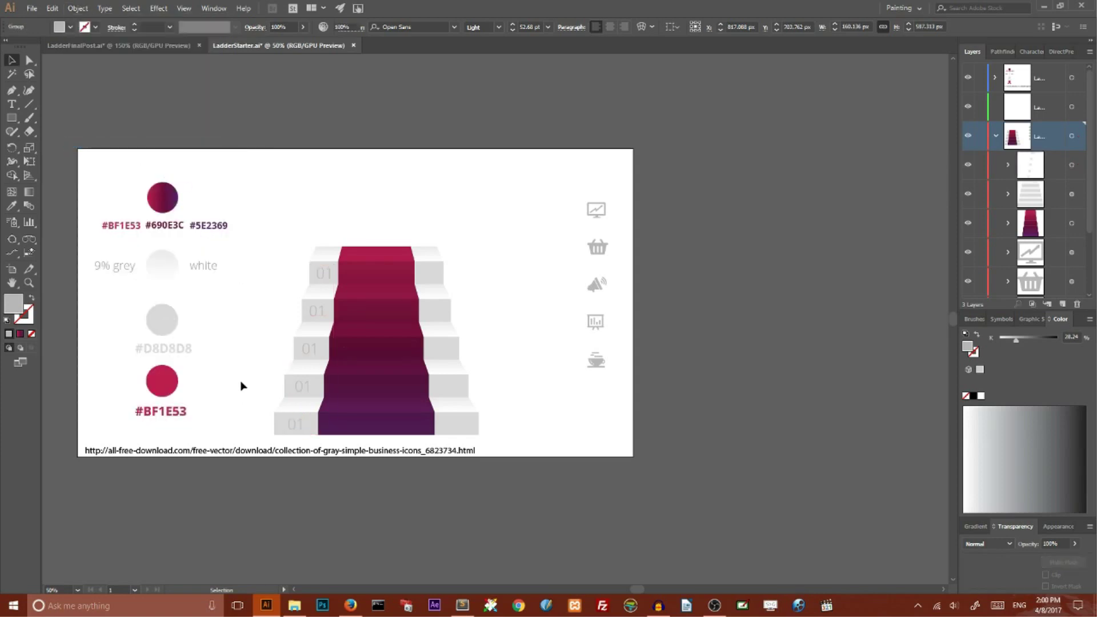
click(299, 428)
right_click(298, 428)
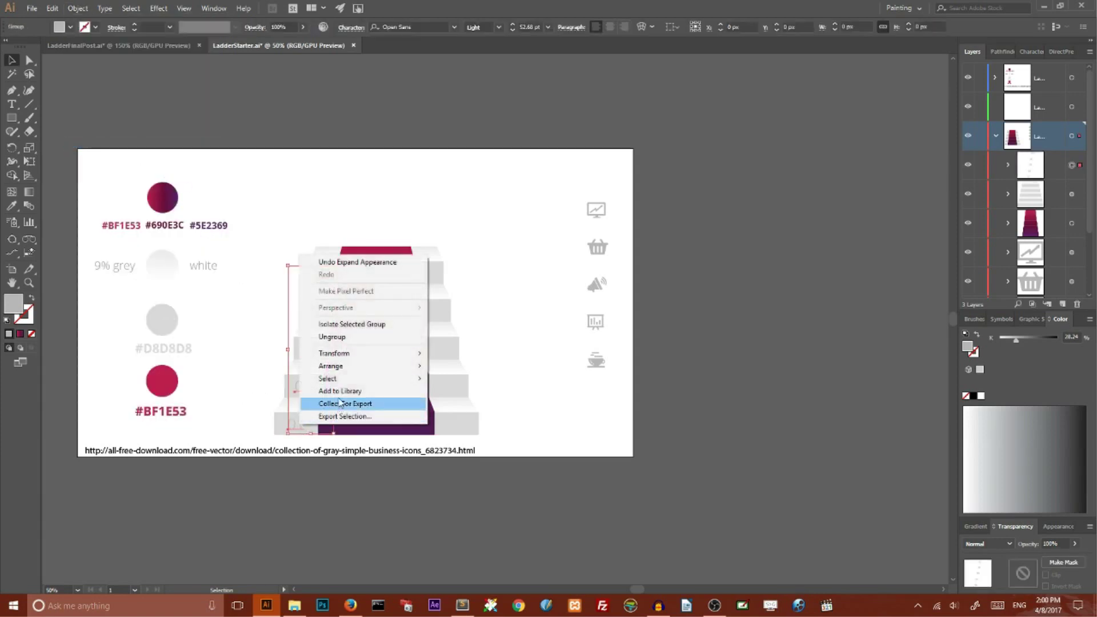
click(343, 335)
click(247, 341)
right_click(307, 390)
click(343, 468)
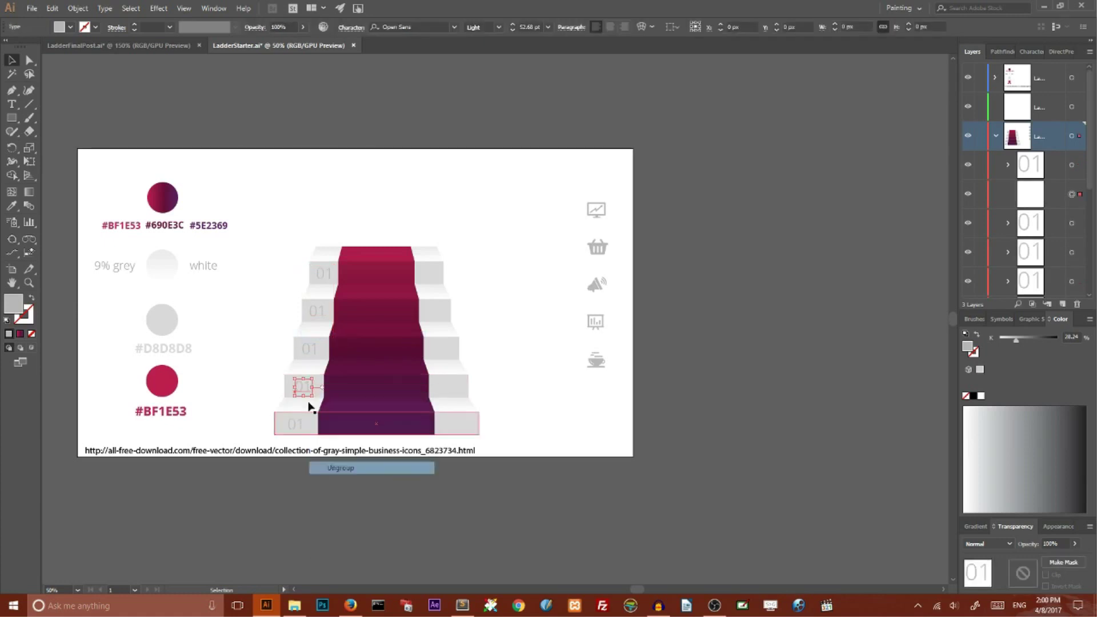
right_click(310, 350)
click(343, 428)
right_click(313, 315)
click(313, 315)
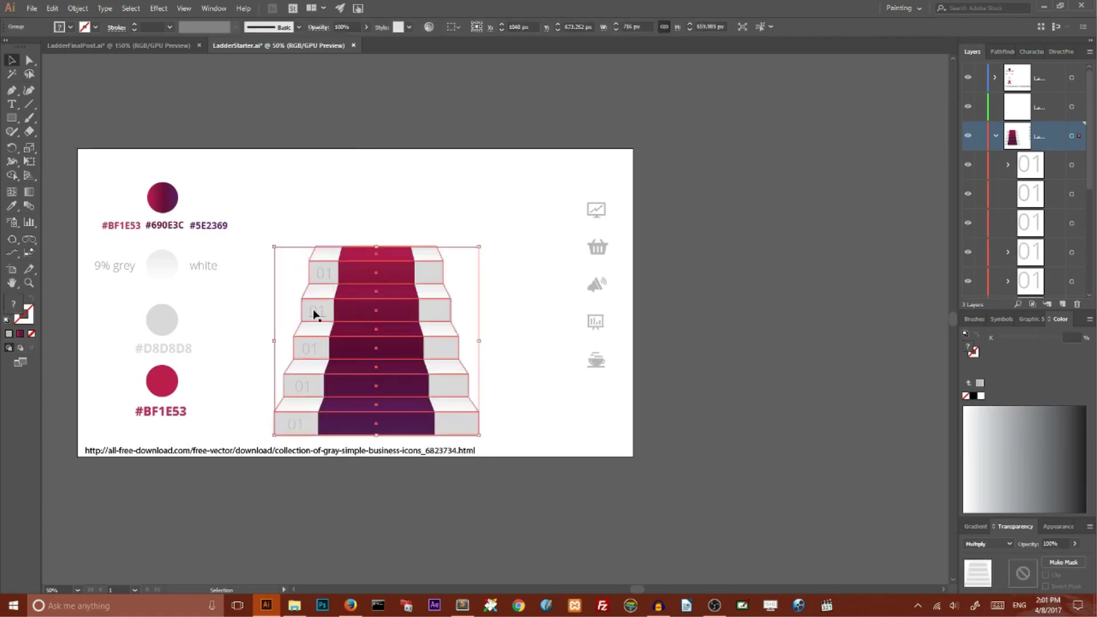
right_click(314, 310)
right_click(326, 276)
key(Escape)
Change the second and middle step numbers to 02 and 03
double_click(311, 387)
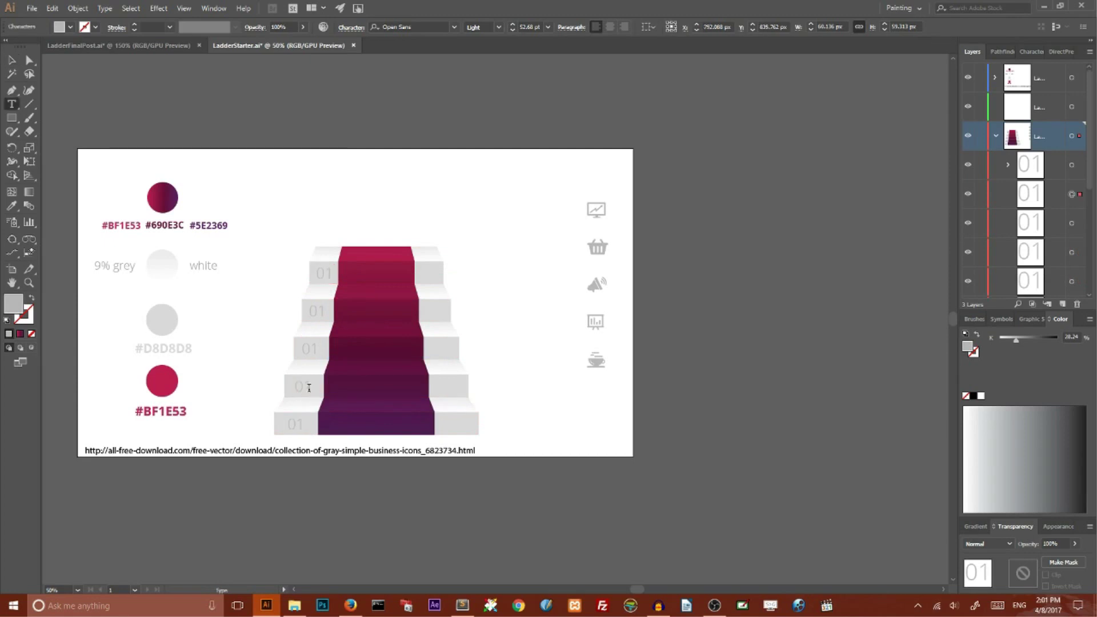
key(shift+Left)
text(2)
click(318, 350)
key(shift+Left)
text(3)
Change the fourth and top step numbers to 04 and 05
click(317, 312)
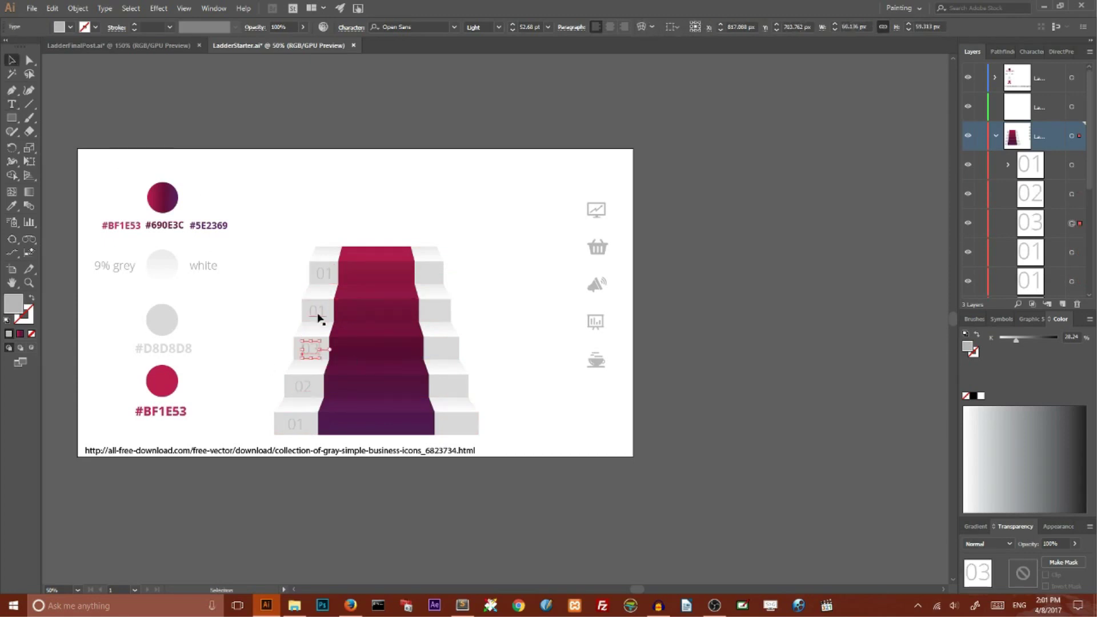
key(shift+Left)
text(4)
click(329, 274)
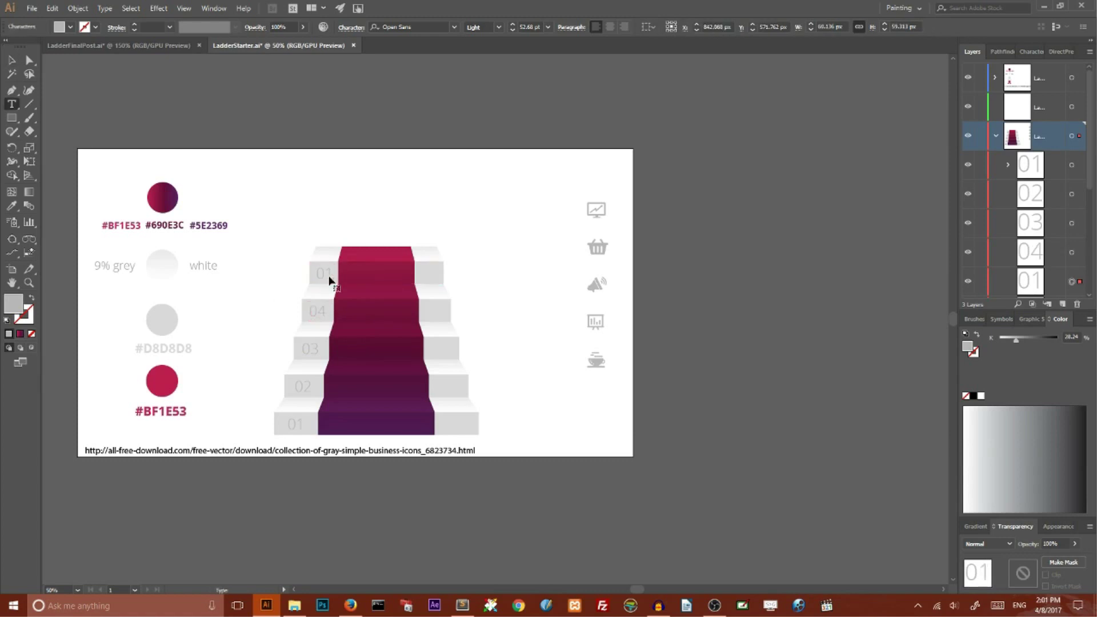
key(shift+Left)
text(5)
click(12, 60)
click(159, 172)
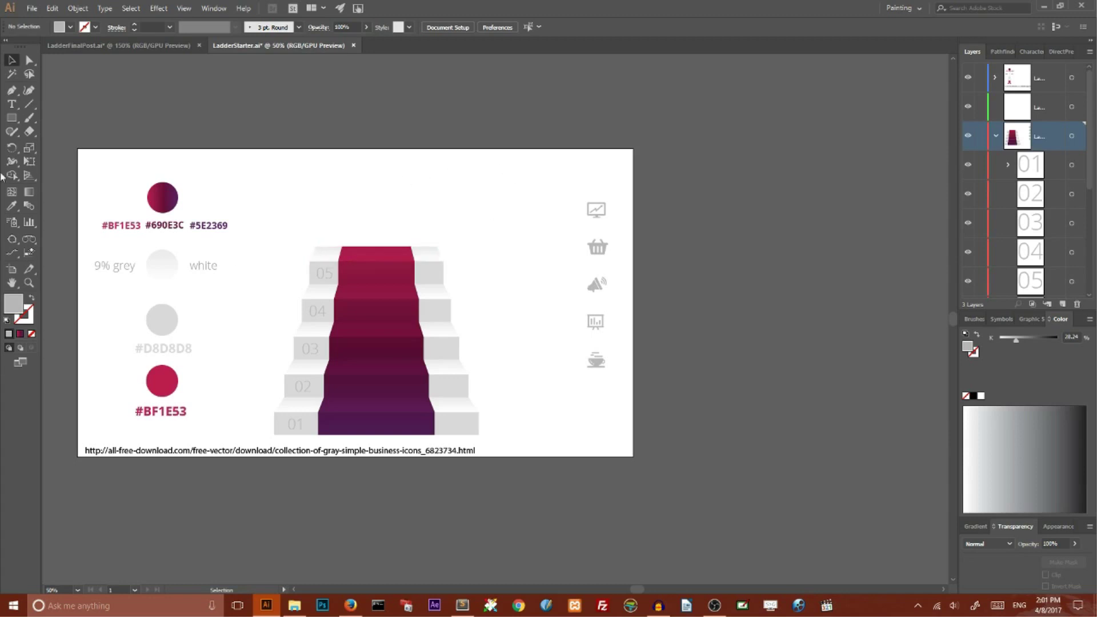
Draw a 40 px guide circle at step 01's right end and repeat it with four Transform copies up the steps
click(11, 118)
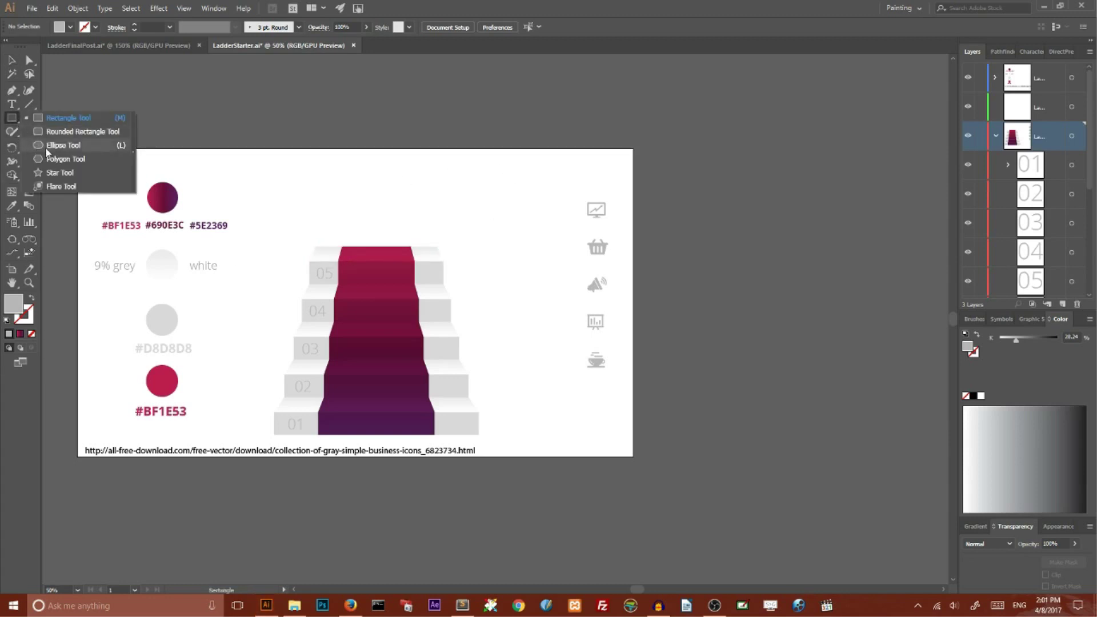
click(48, 146)
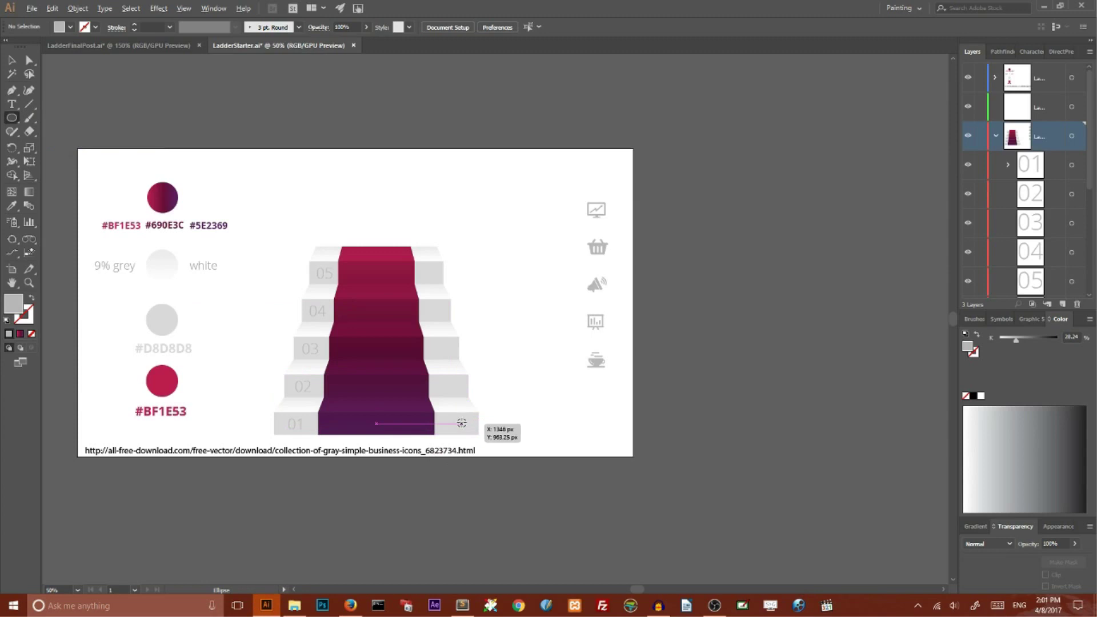
drag(462, 423, 468, 428)
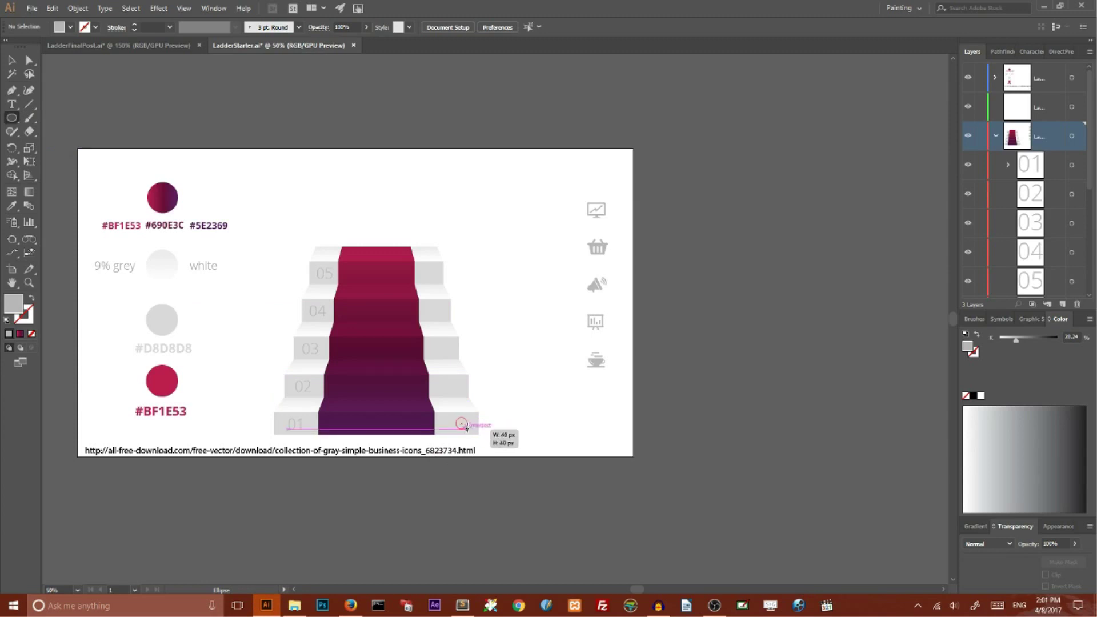
key(v)
click(158, 8)
click(163, 32)
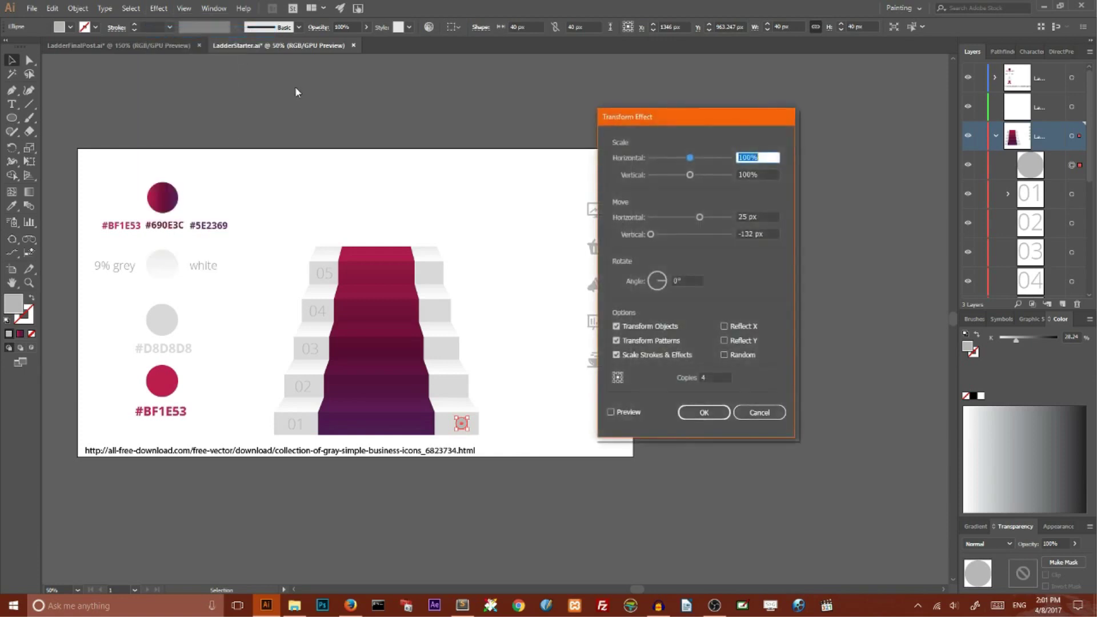
click(741, 217)
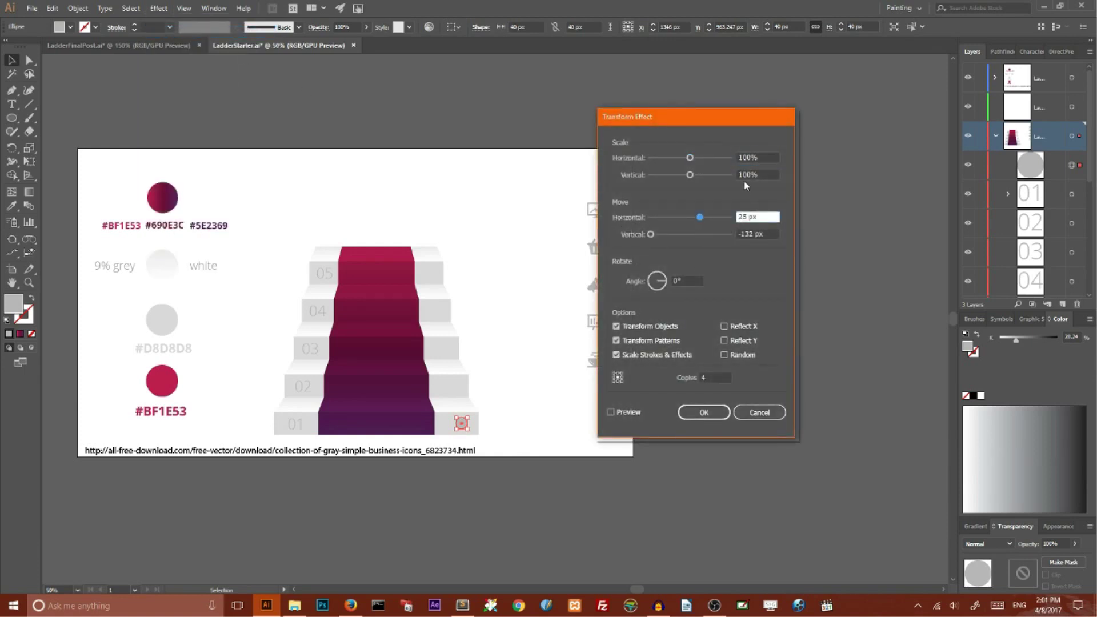
text(-)
click(612, 412)
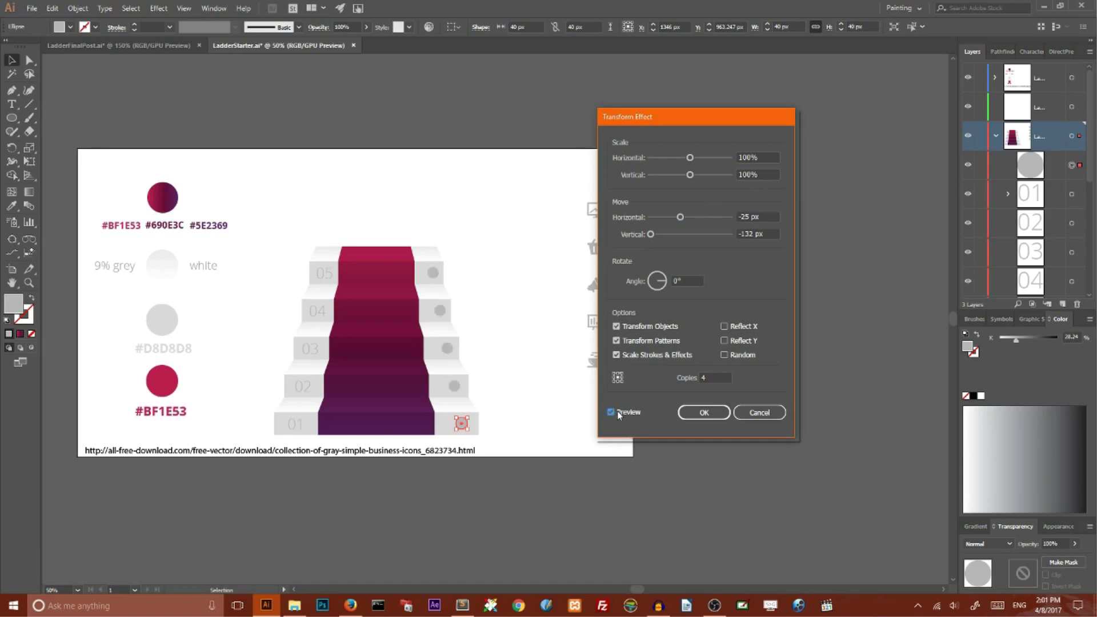
click(705, 412)
key(shift+Left)
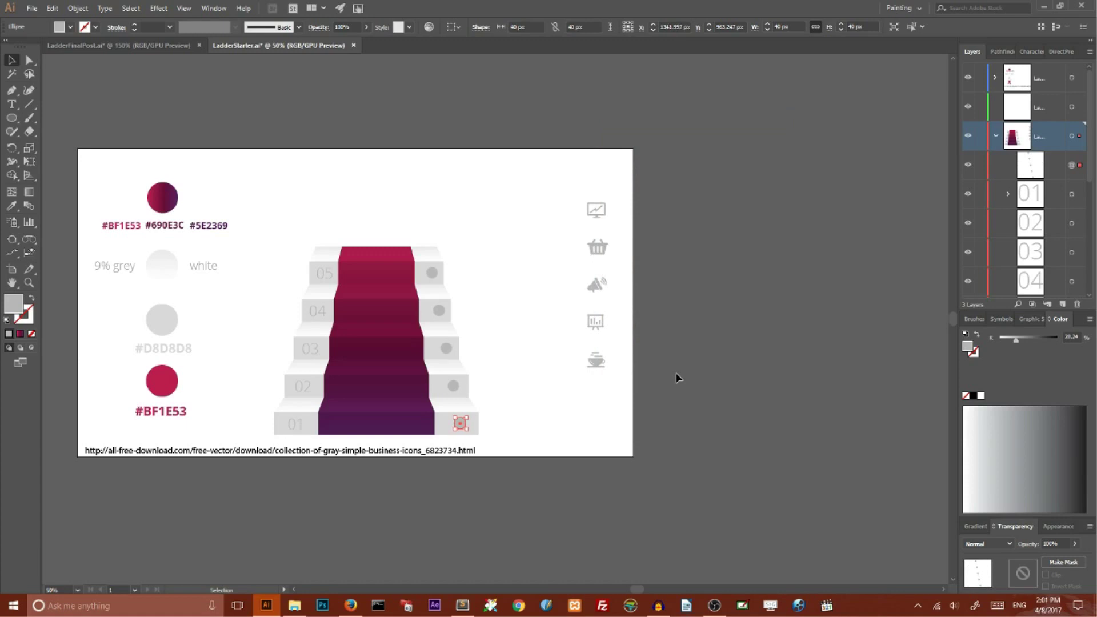
Move the coffee cup, presentation chart, megaphone, basket and monitor chart icons onto steps 01–05
drag(596, 366, 454, 424)
drag(599, 321, 455, 388)
drag(596, 284, 445, 348)
drag(597, 246, 441, 313)
drag(596, 209, 430, 273)
Delete the circle placeholders from the steps
click(497, 265)
click(454, 425)
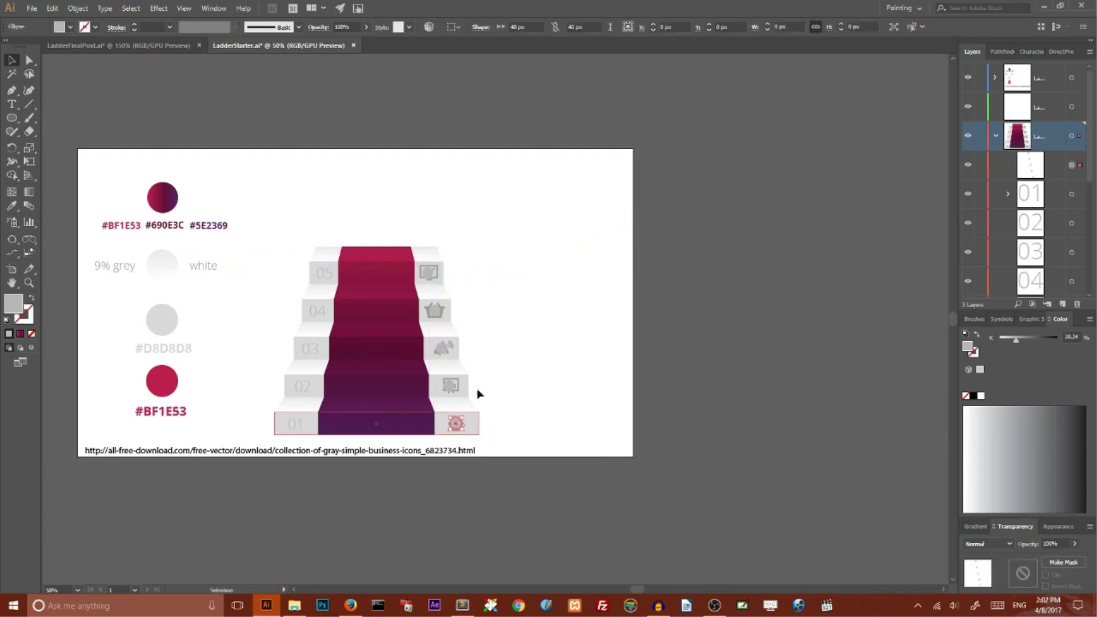
key(Delete)
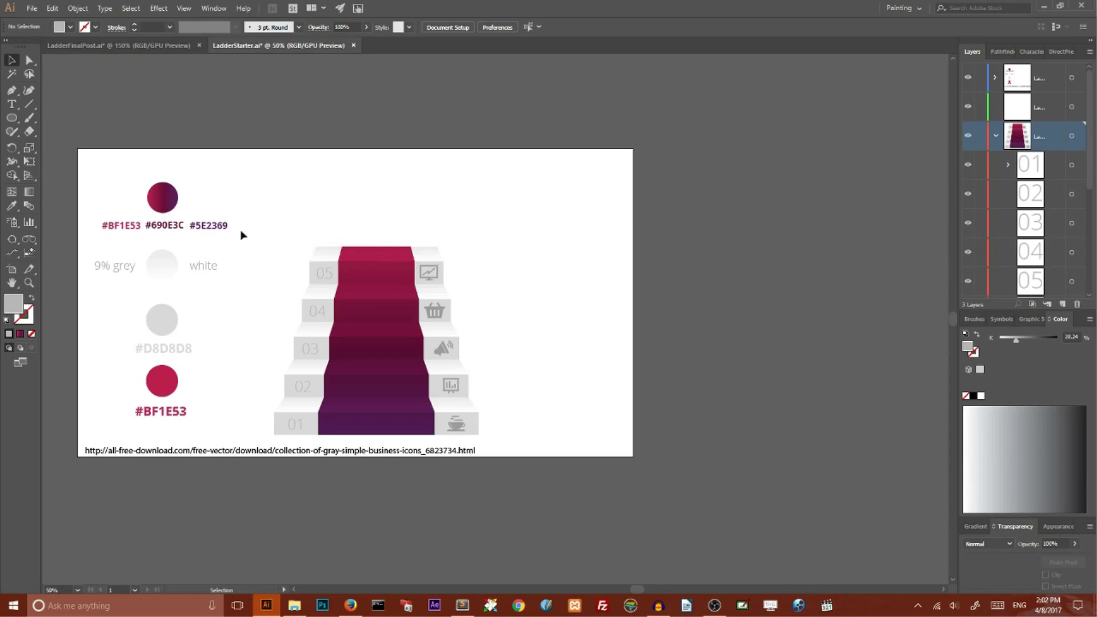
click(12, 118)
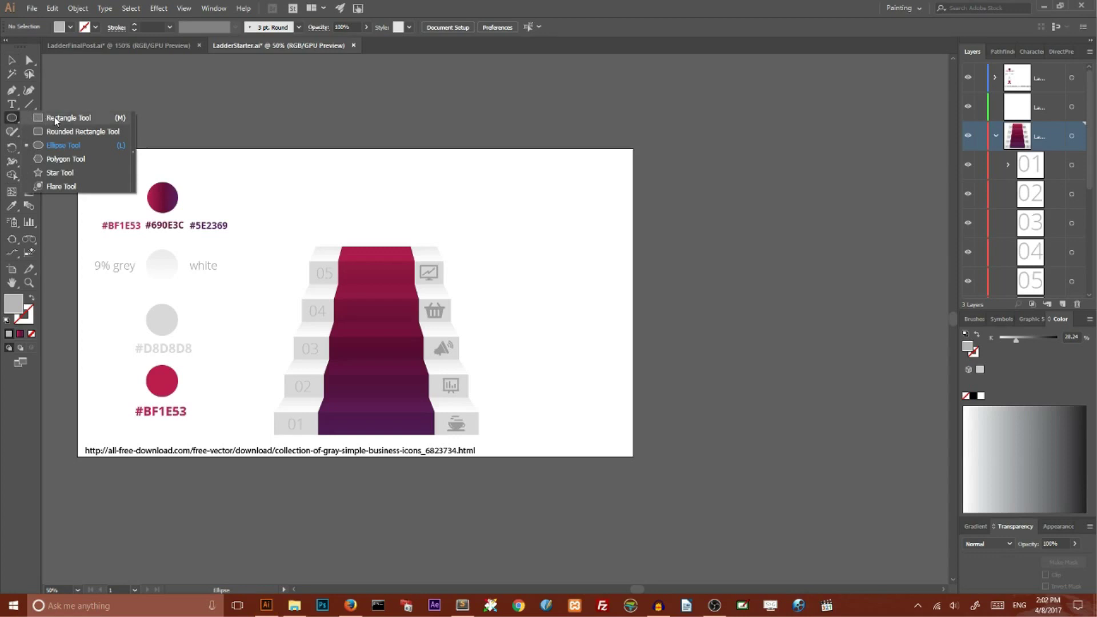
Draw a rectangular arrow shaft above the top step and fill it with crimson #BF1E53
click(55, 119)
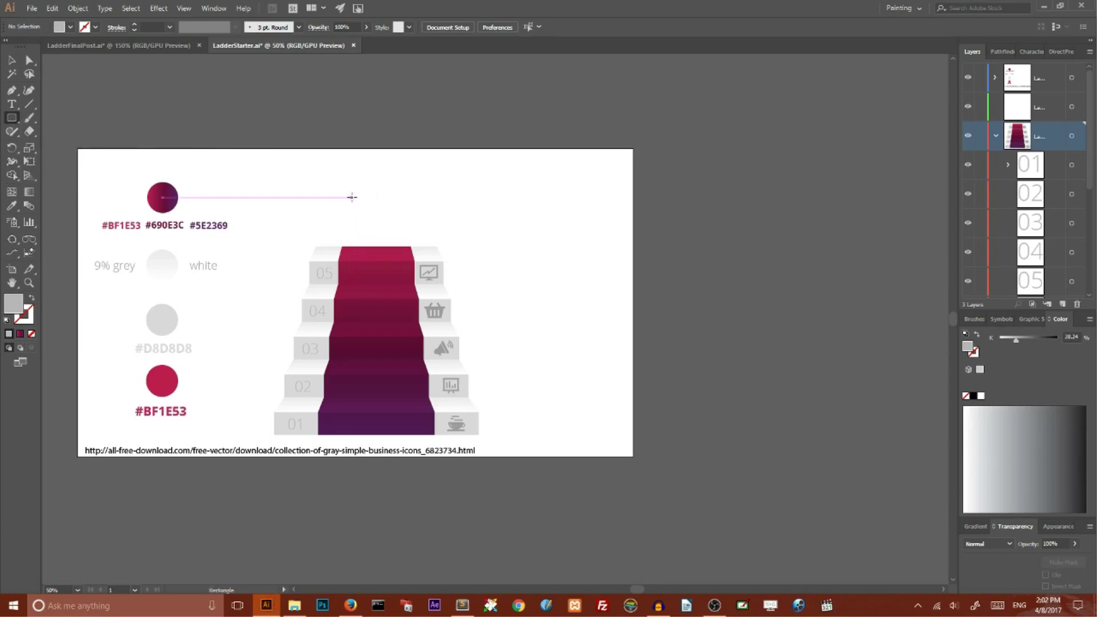
click(20, 118)
drag(343, 198, 411, 246)
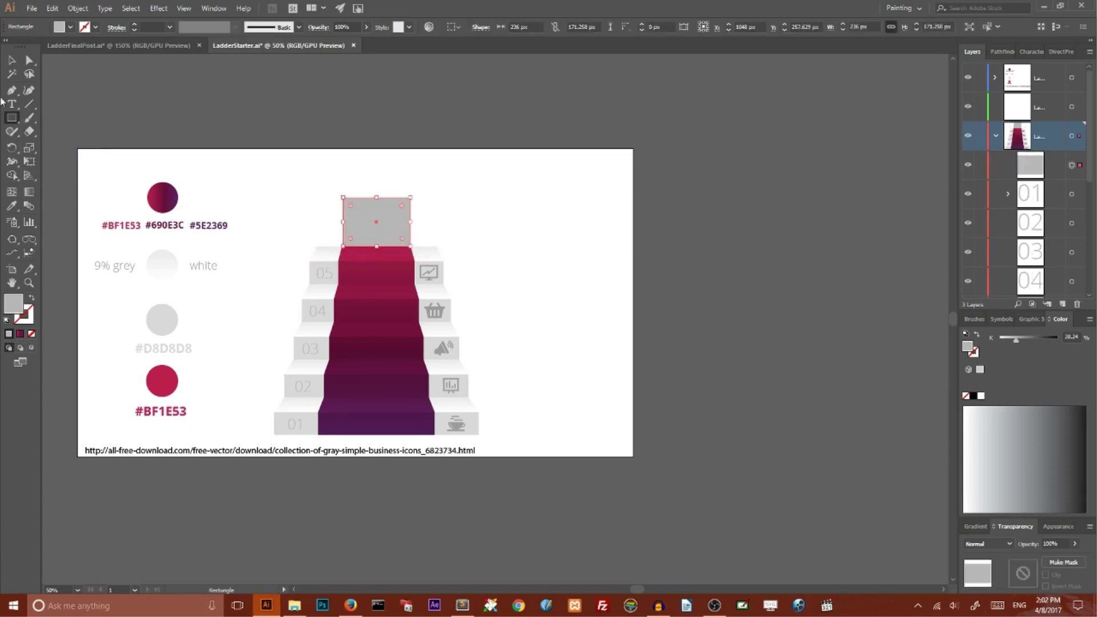
key(v)
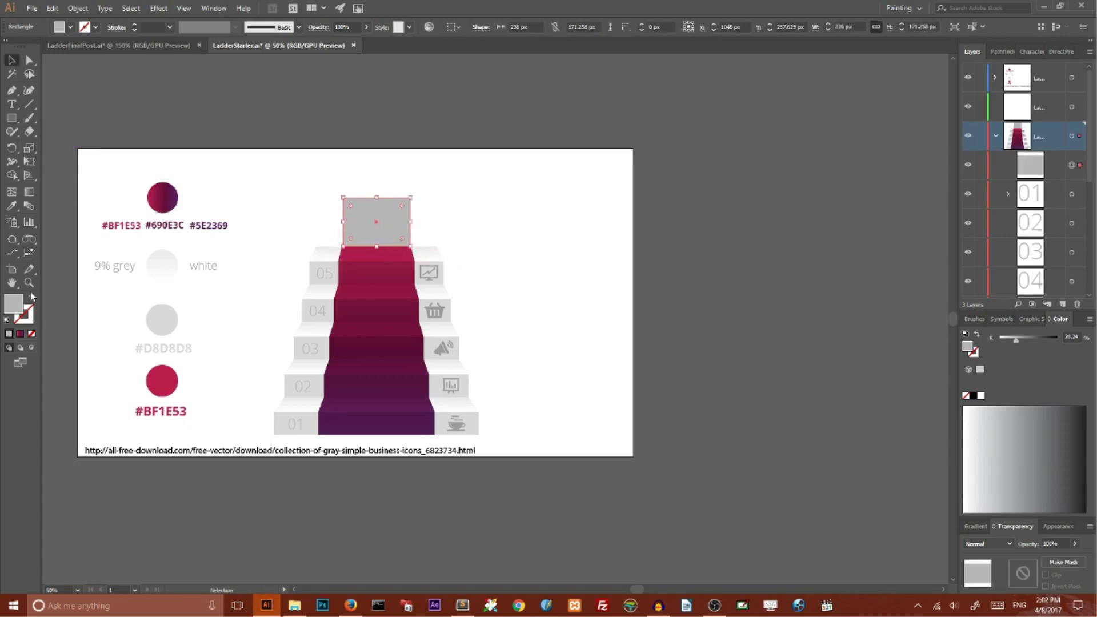
key(i)
click(164, 378)
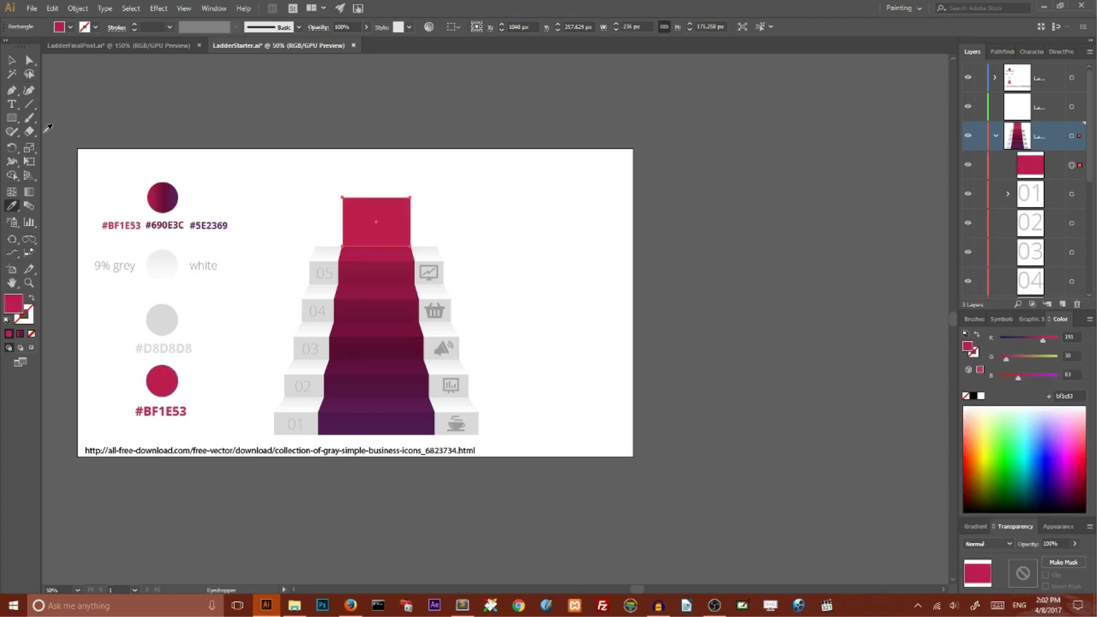
key(v)
drag(343, 222, 343, 223)
click(381, 167)
Draw a three-sided polygon, widen it into an arrowhead, and set it on the shaft
click(11, 118)
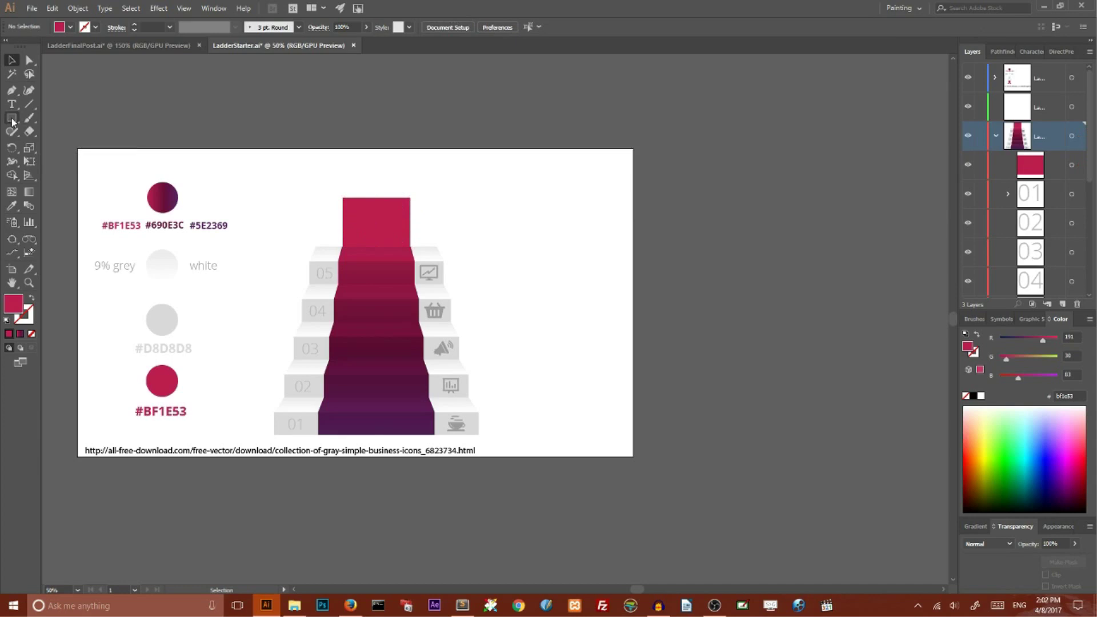
click(62, 159)
click(448, 178)
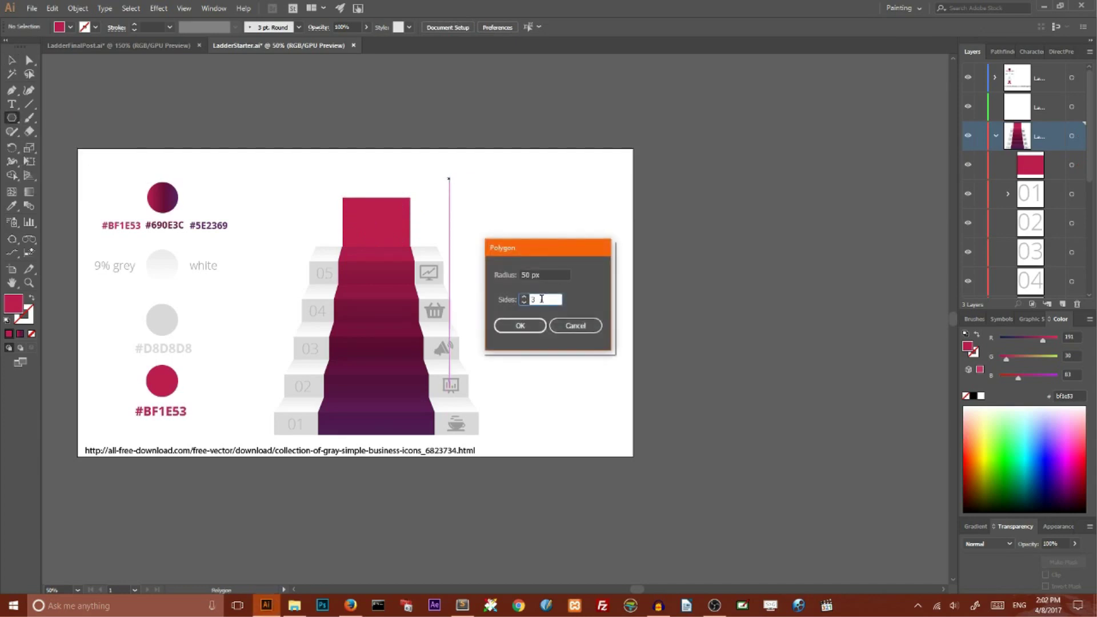
click(520, 325)
key(v)
drag(462, 176, 449, 146)
drag(449, 172, 379, 179)
Centre the arrowhead over the shaft and widen the arrow slightly to the left
shift+click(380, 215)
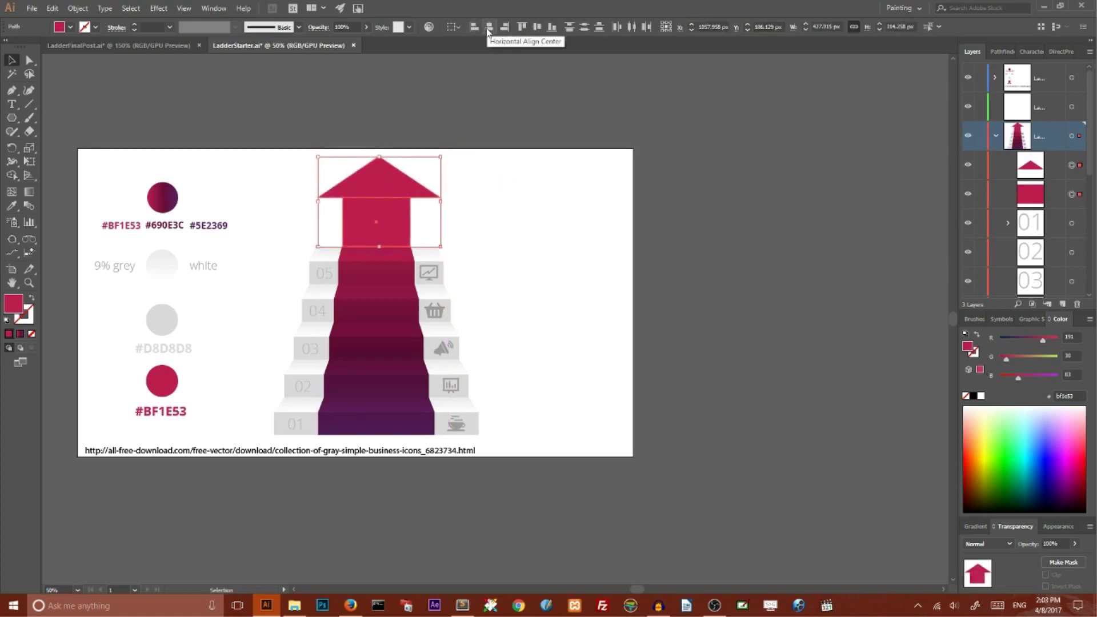
click(488, 28)
click(463, 135)
click(348, 223)
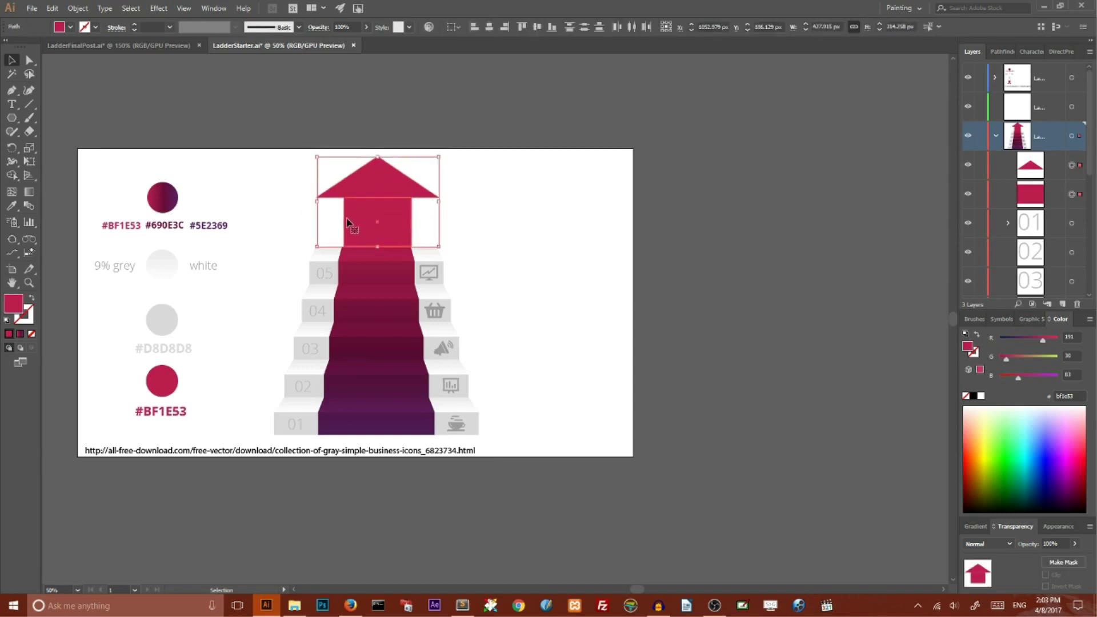
drag(317, 201, 316, 204)
click(278, 142)
drag(271, 151, 455, 225)
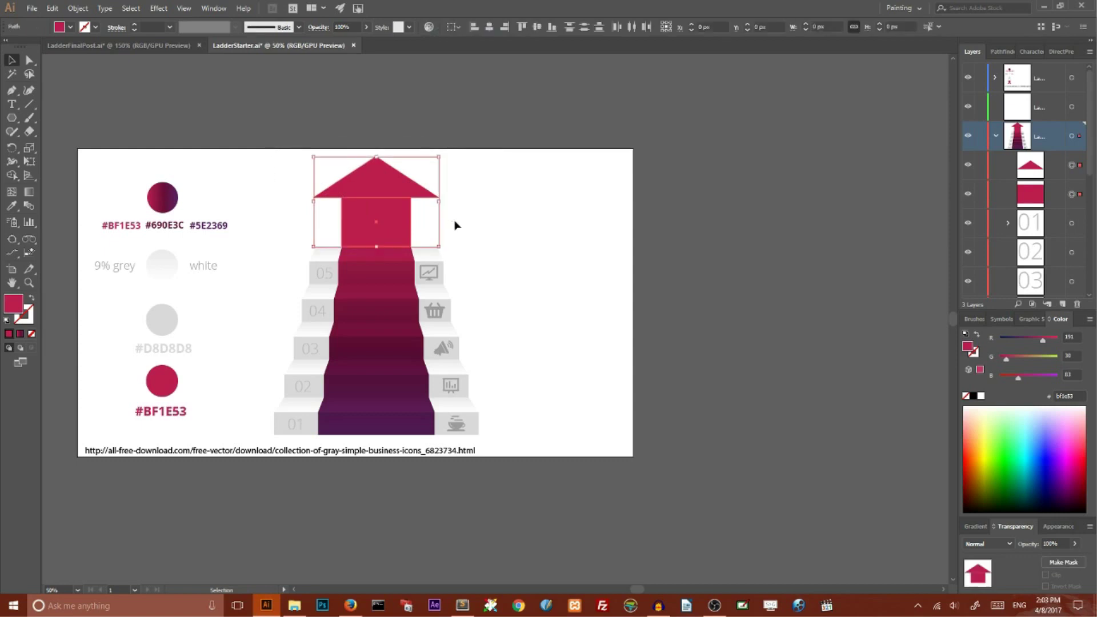
click(291, 132)
drag(292, 132, 444, 232)
Merge the triangle and rectangle into one arrow with the Shape Builder
click(12, 175)
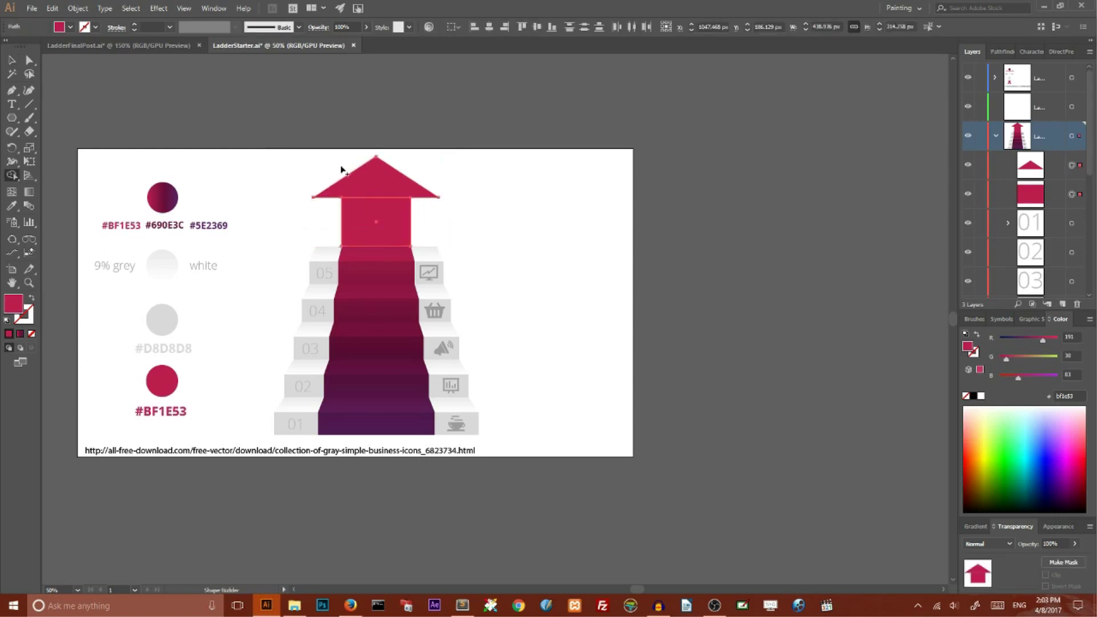
drag(347, 173, 375, 227)
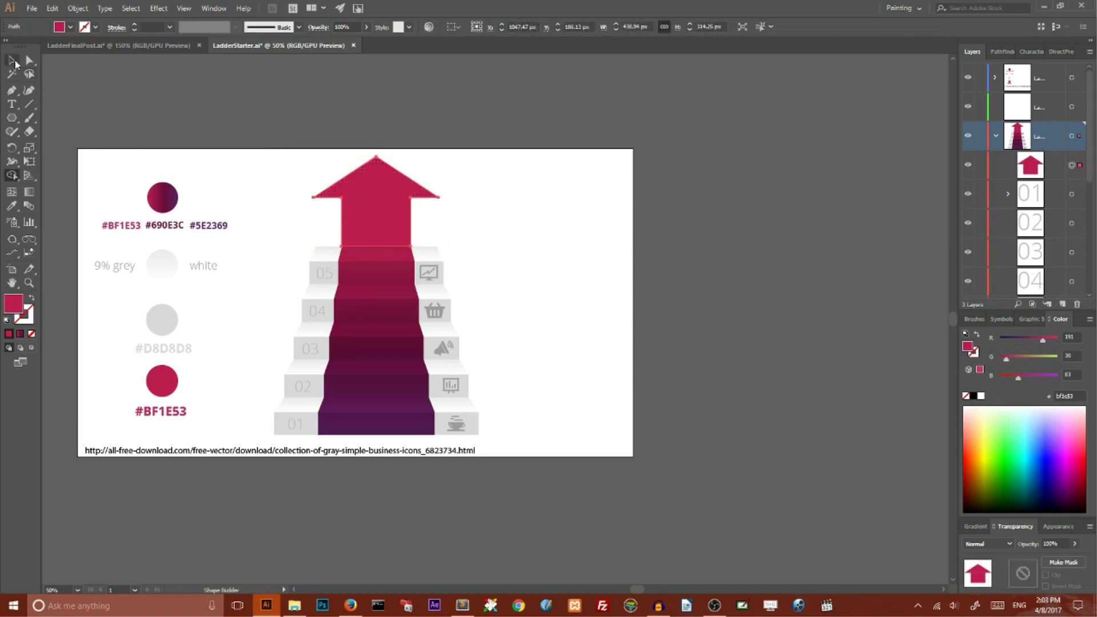
click(14, 60)
click(282, 146)
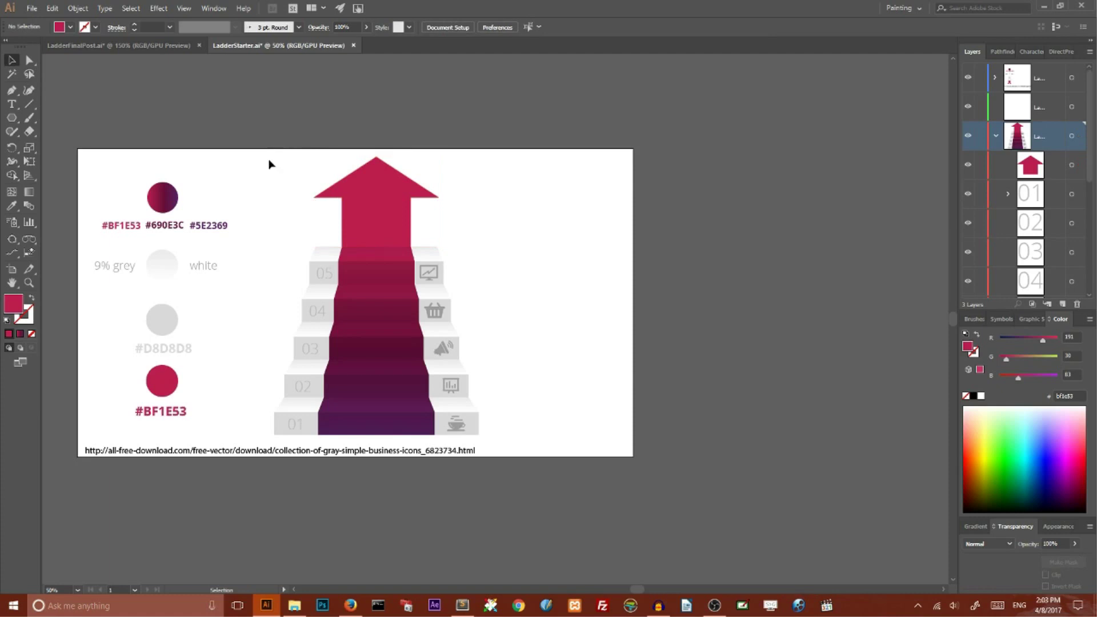